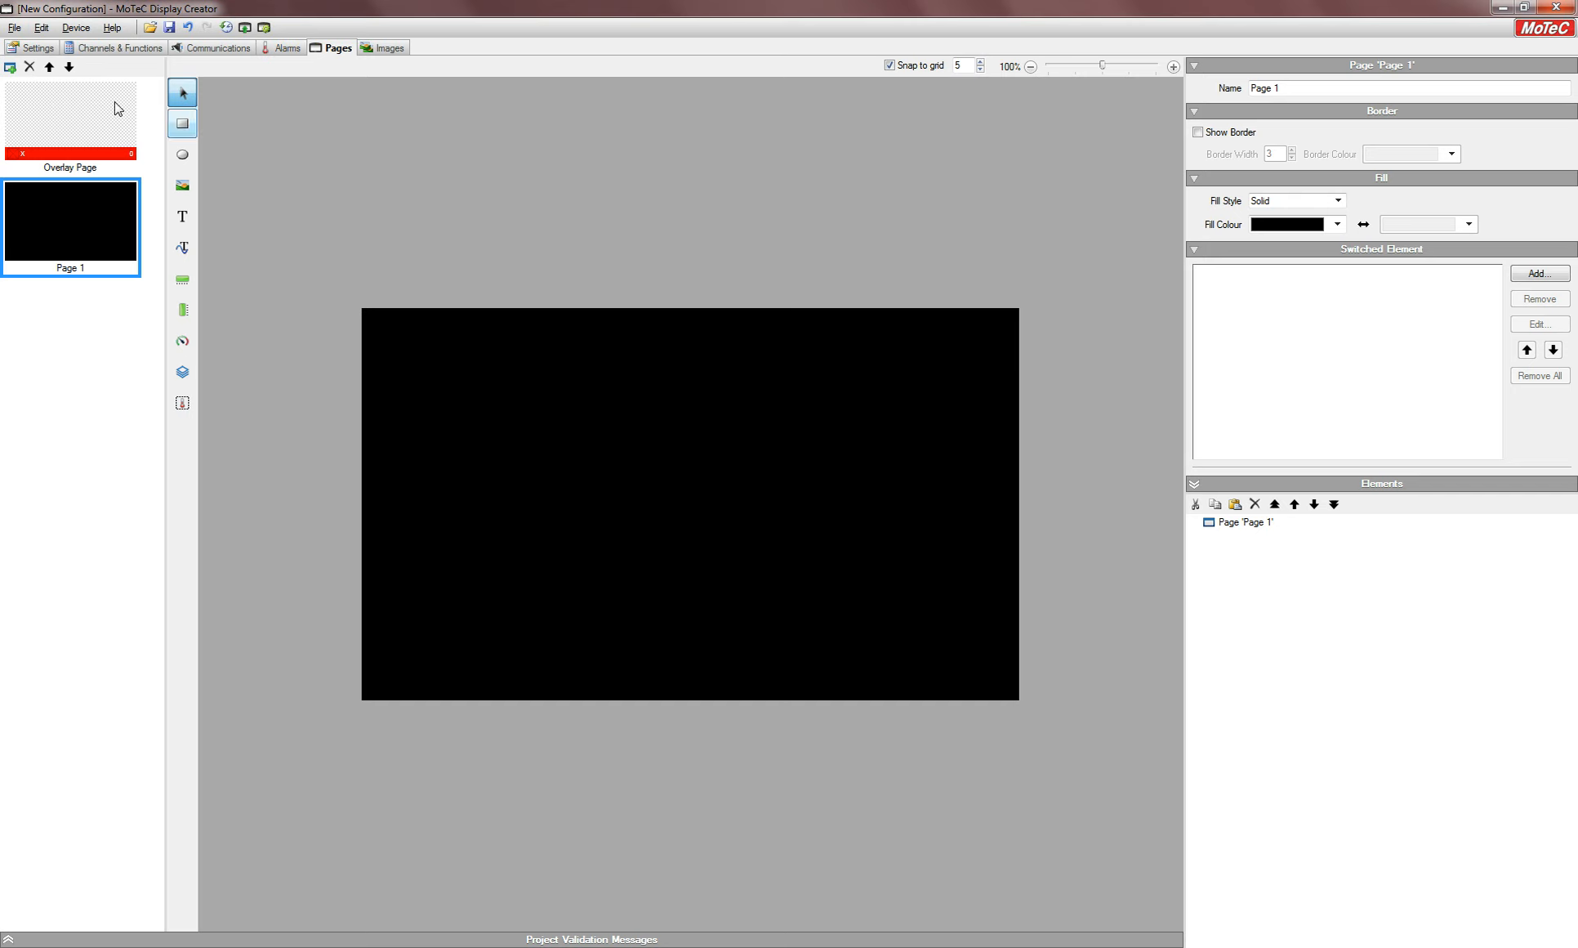
Step: Choose Arial as the default font in the configuration settings
click(32, 49)
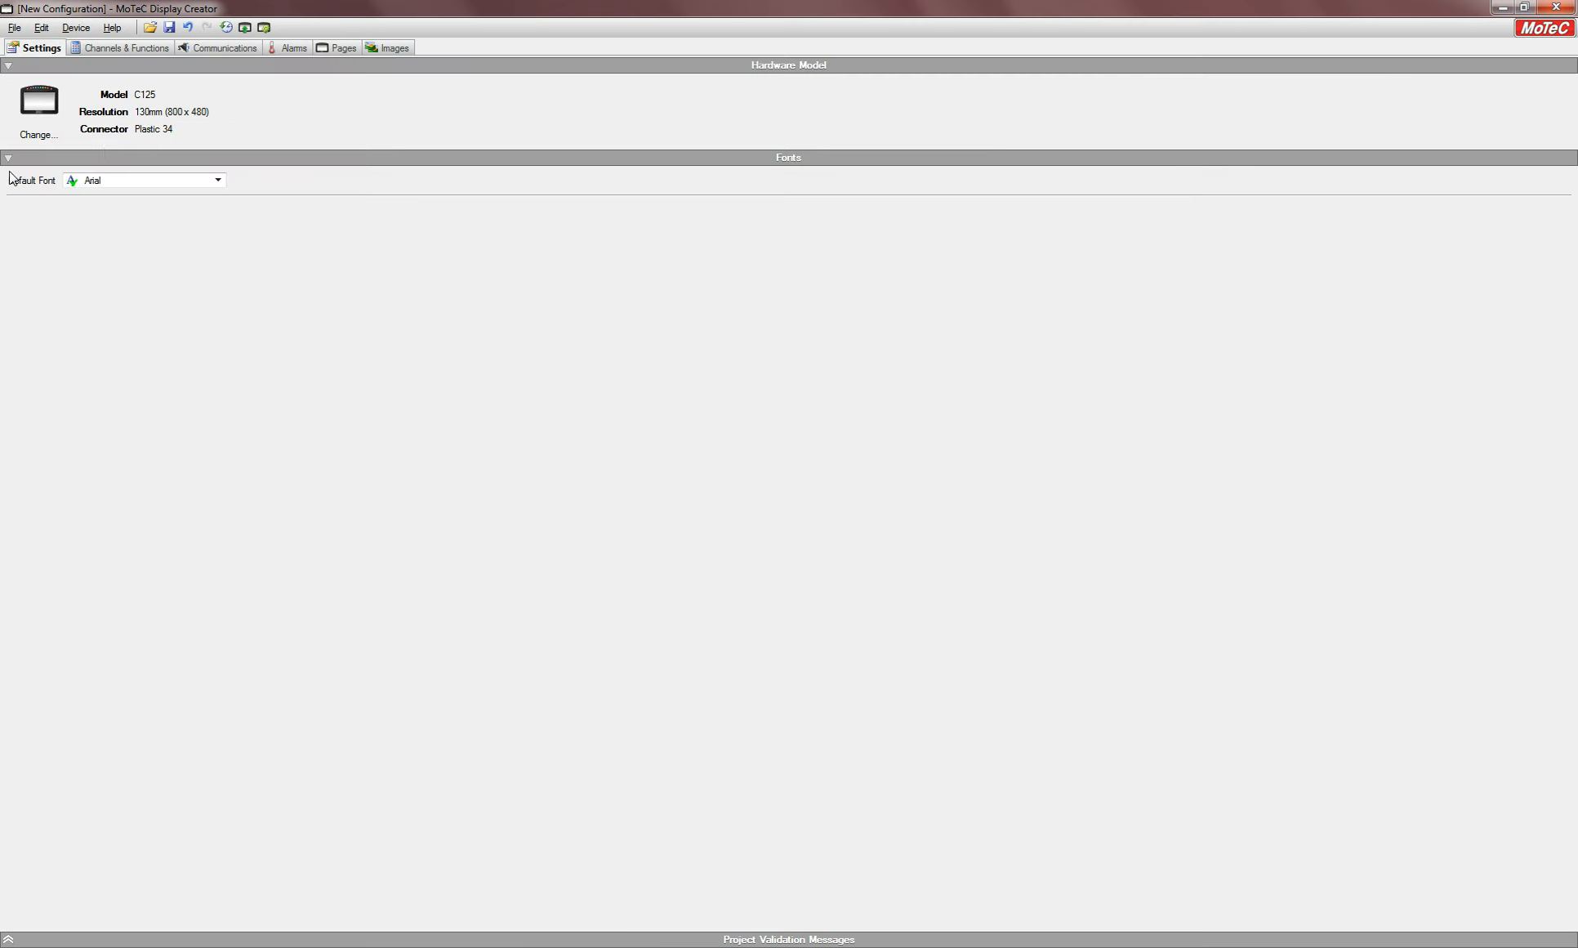
click(220, 180)
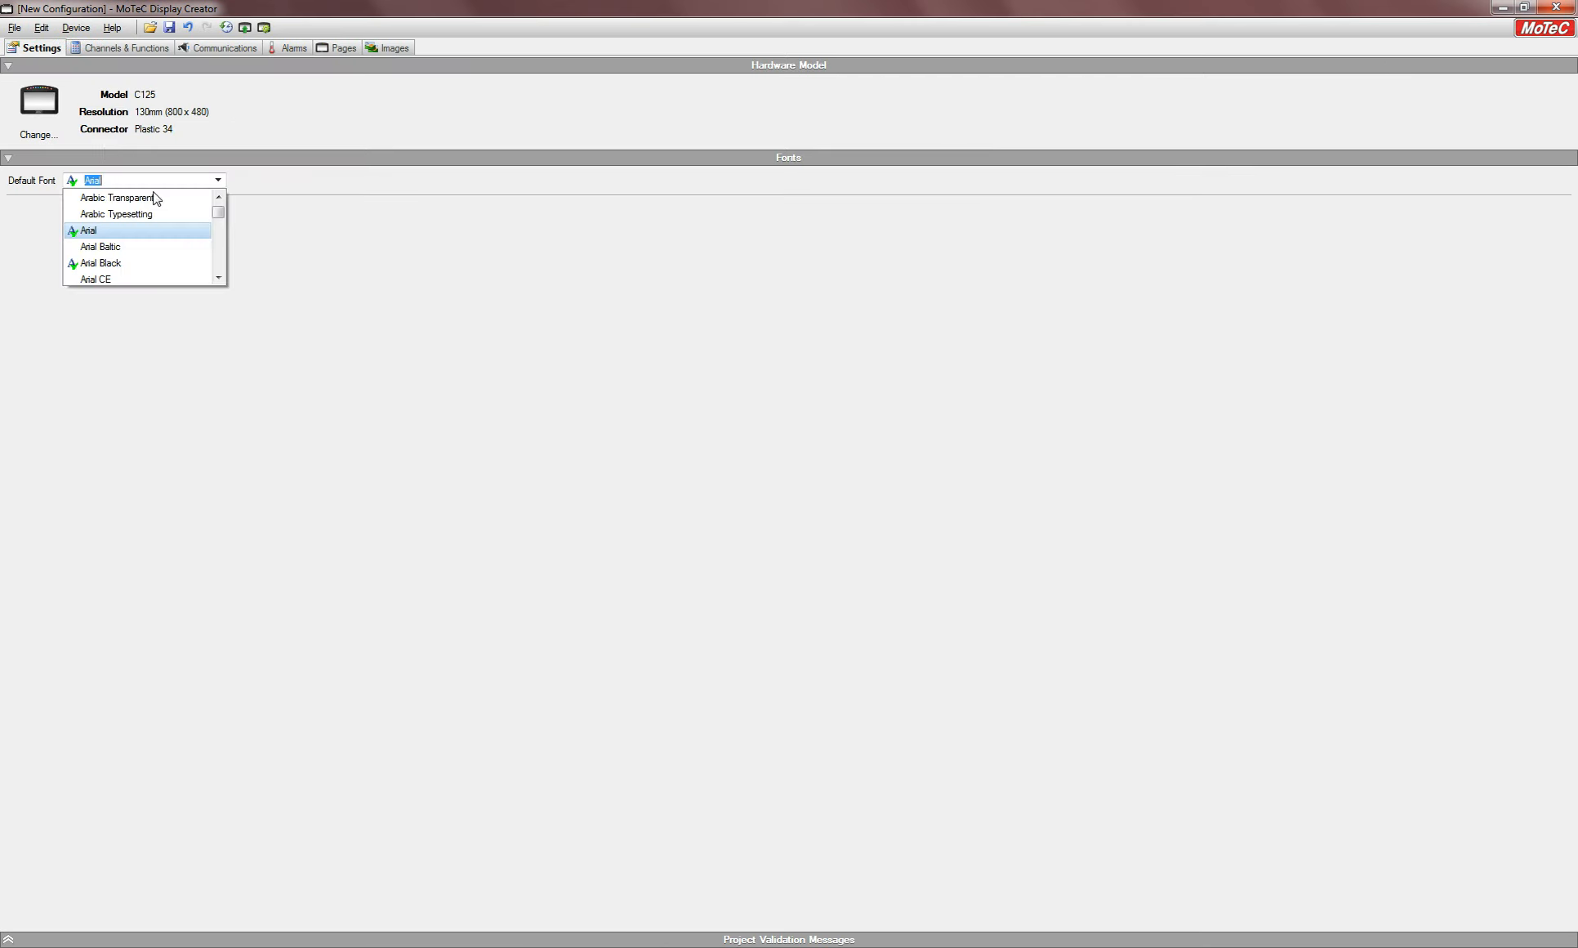
click(151, 228)
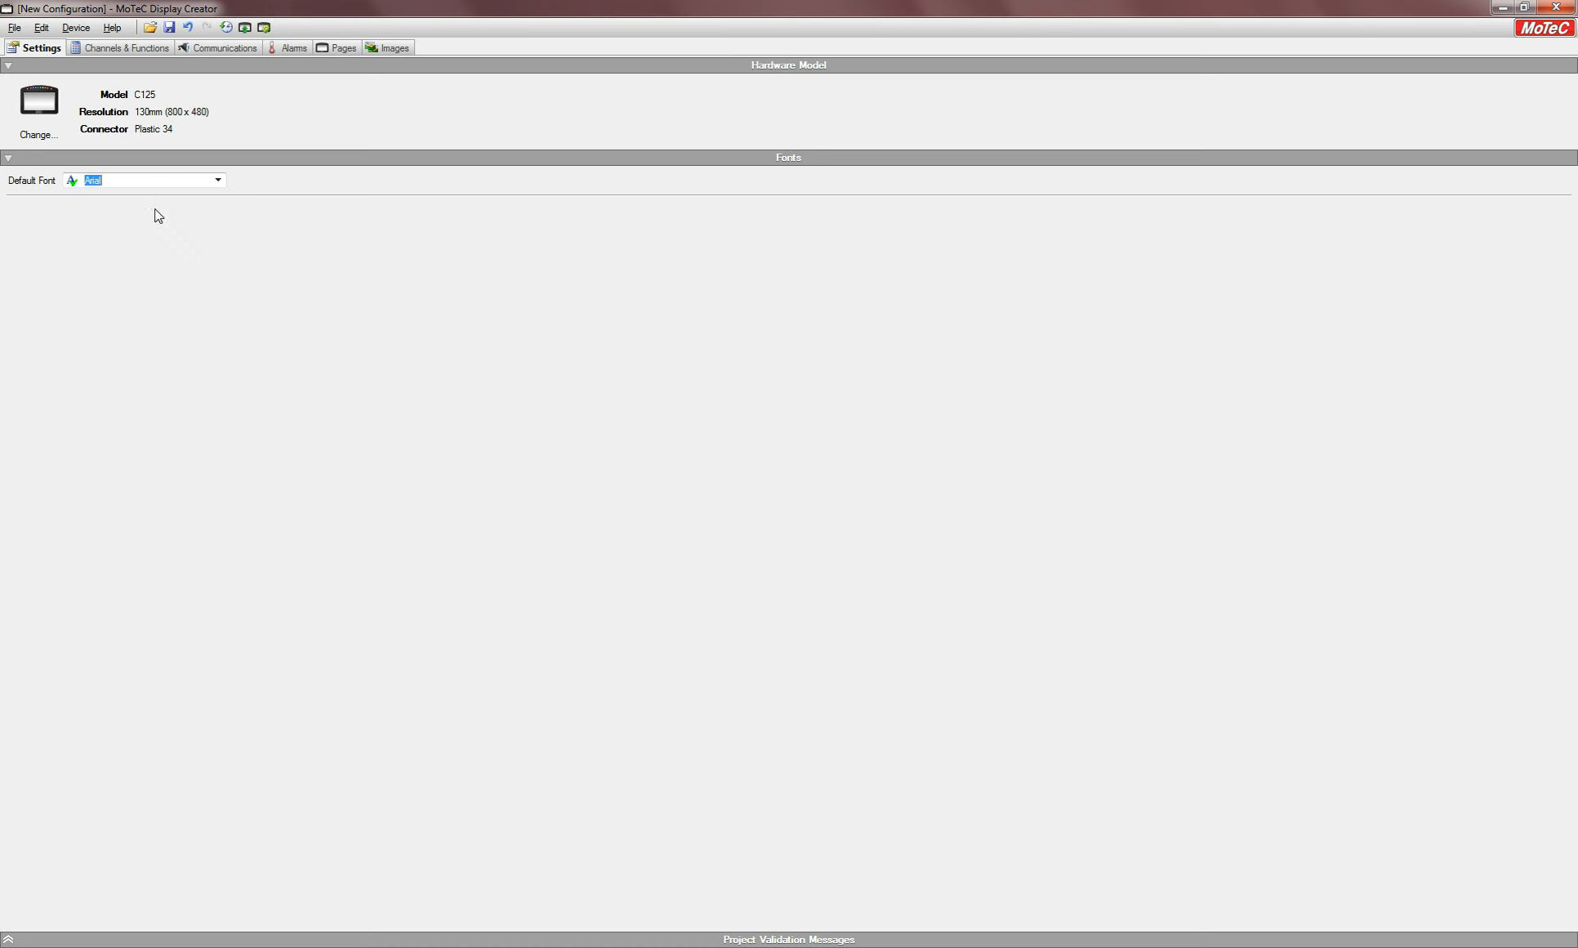
Step: Set the fill colour of Page 1 to dark navy, with red 0, green 0 and blue 51
click(342, 49)
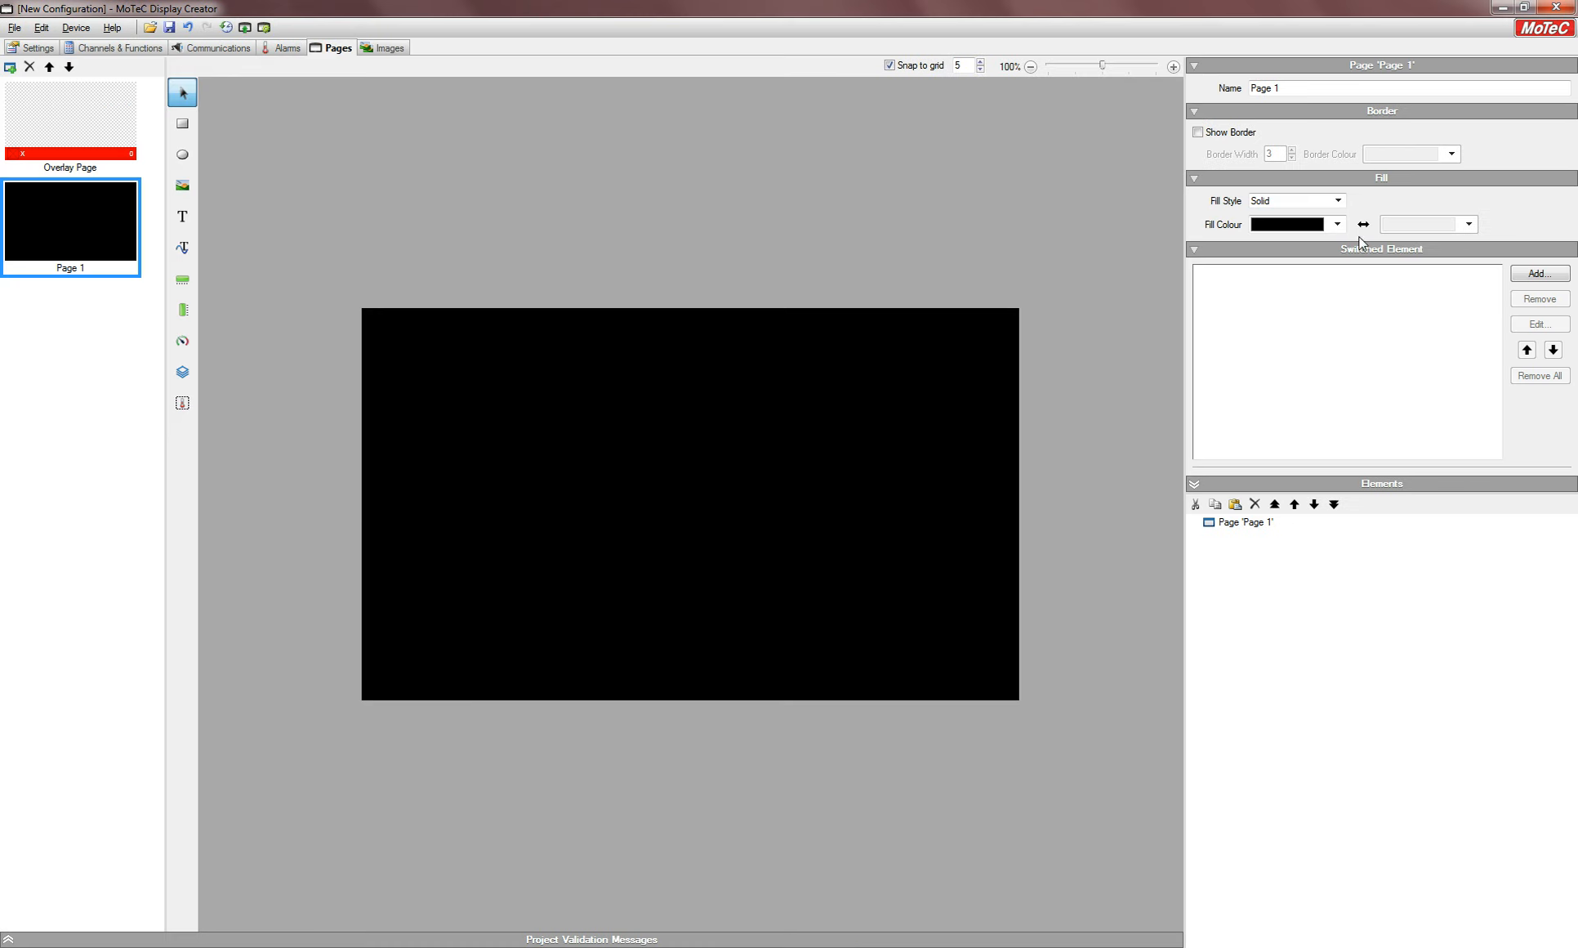
click(1339, 224)
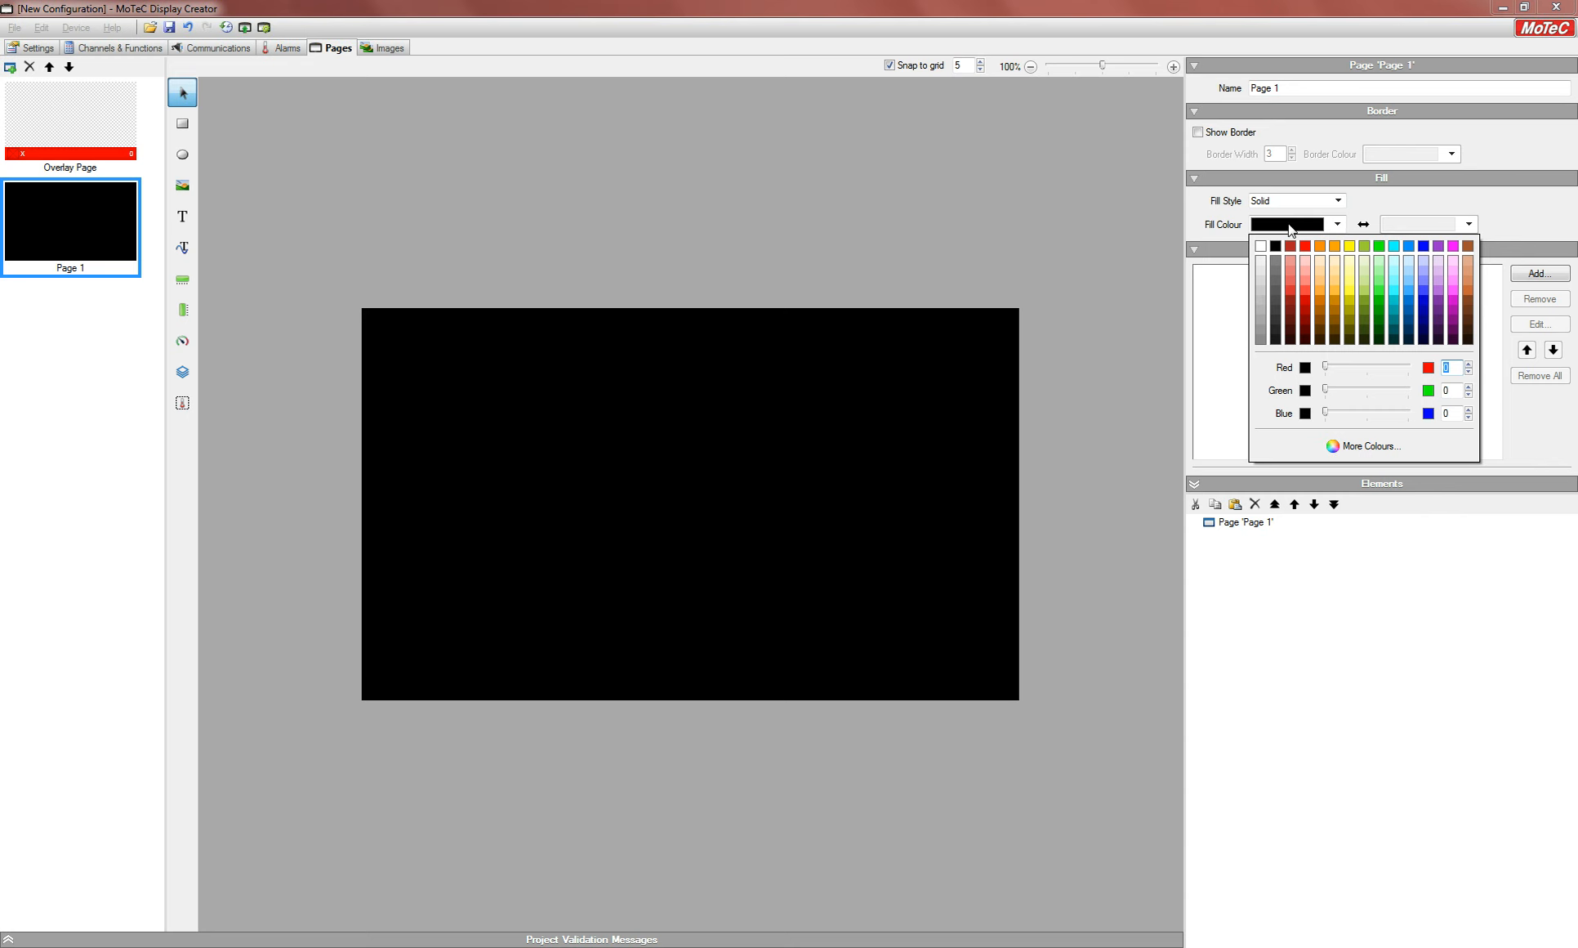
click(1426, 337)
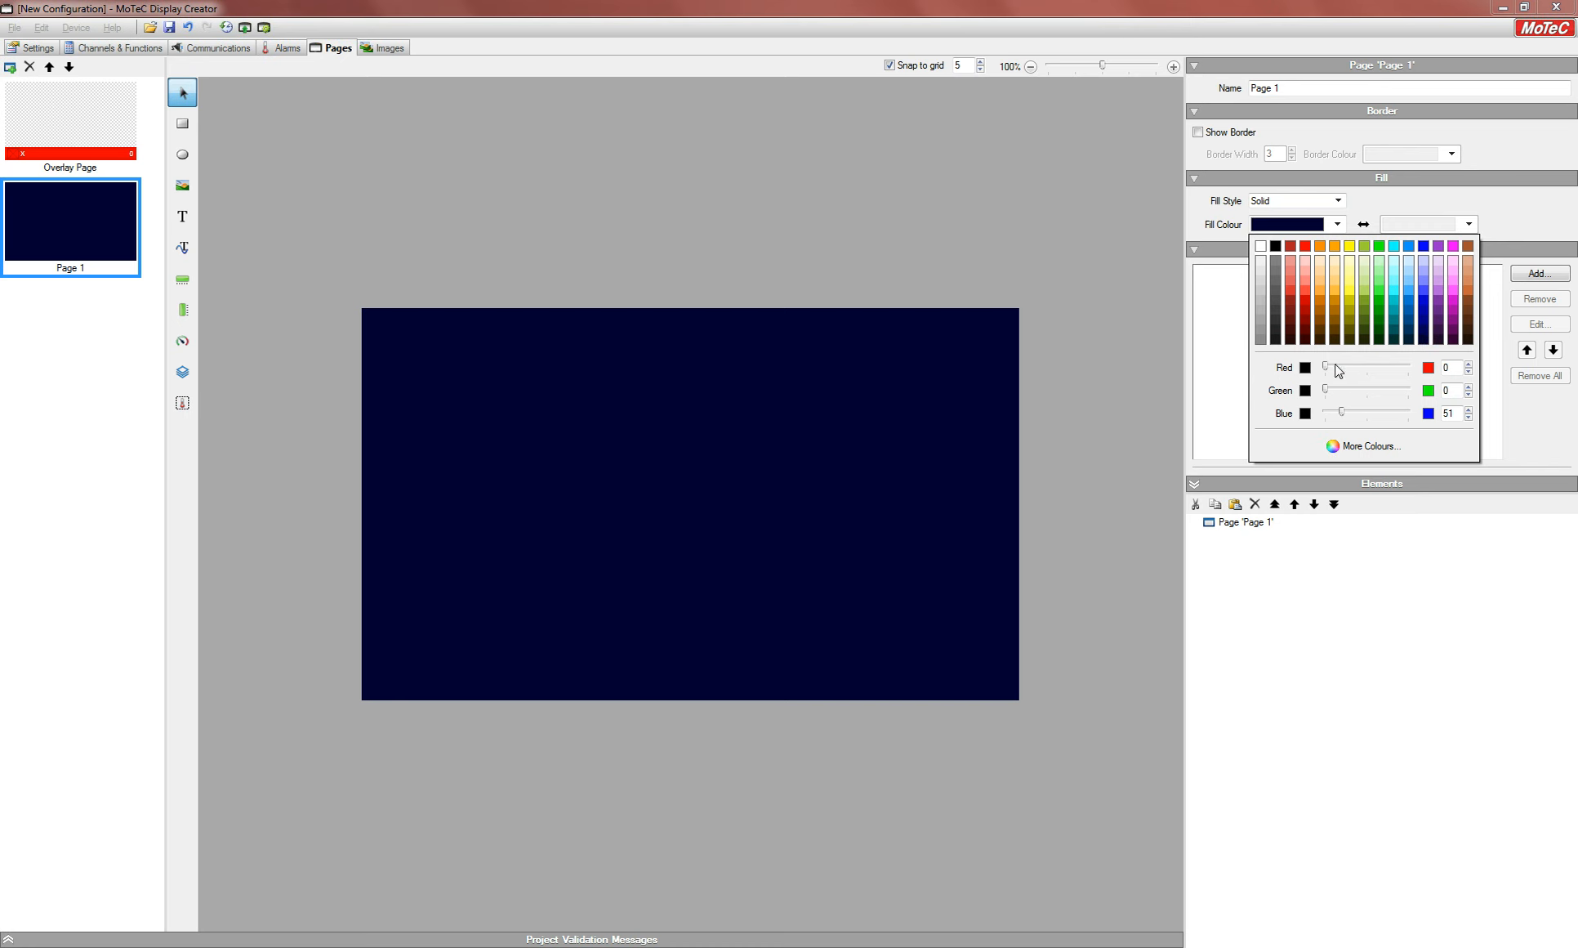
click(1310, 228)
click(1335, 227)
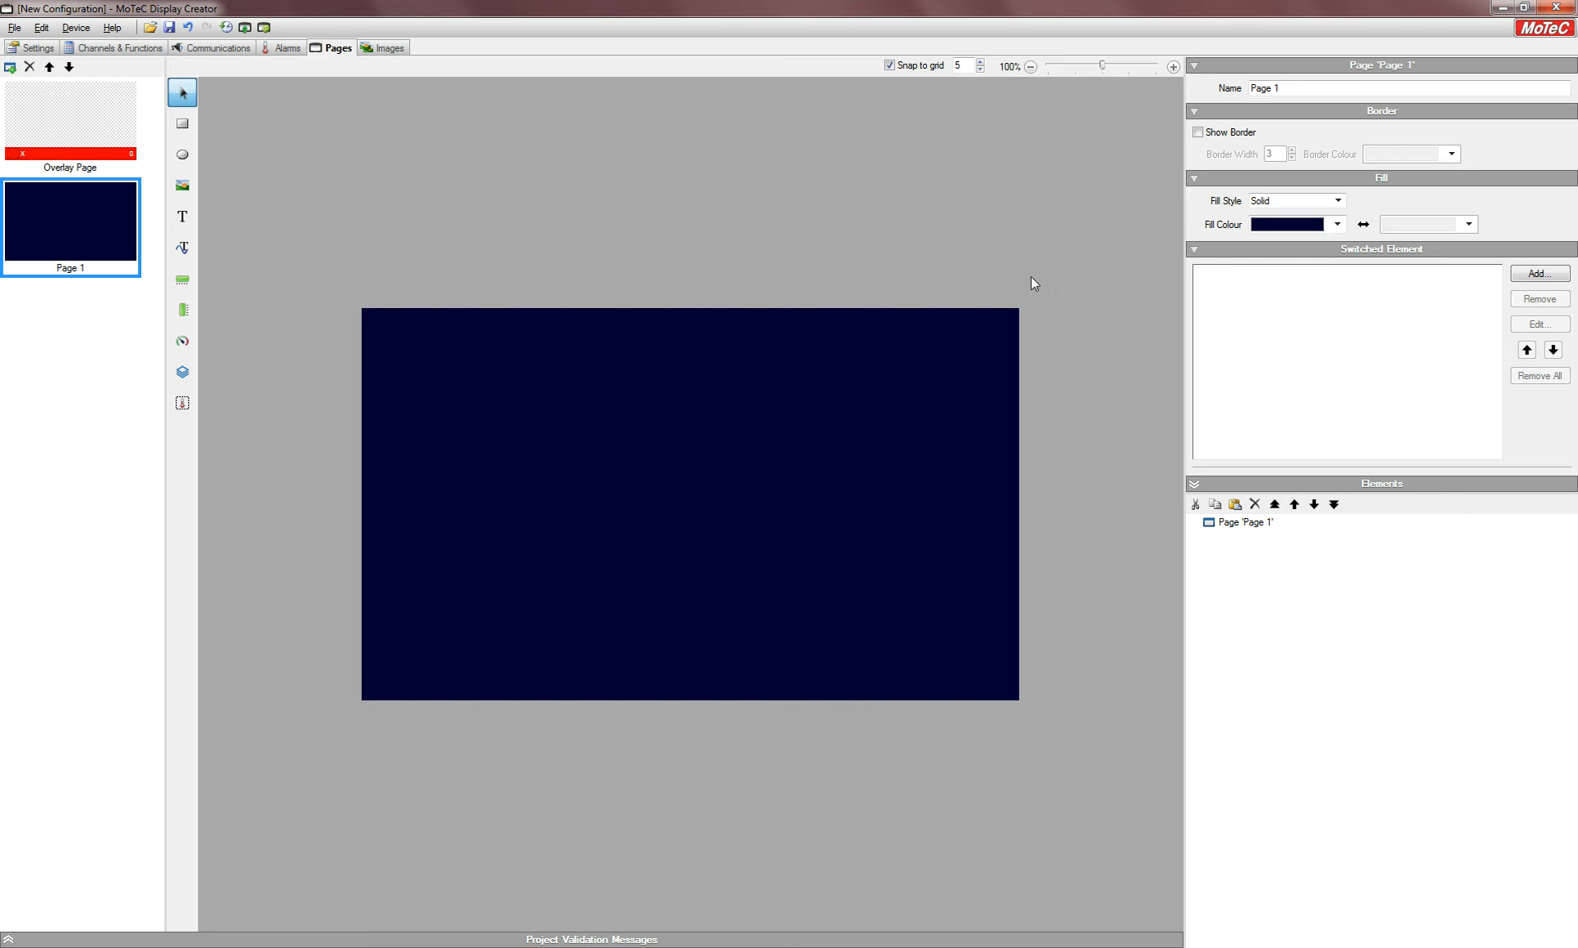
Step: Draw a dial gauge about 500 wide and 455 high in the middle of Page 1
click(181, 343)
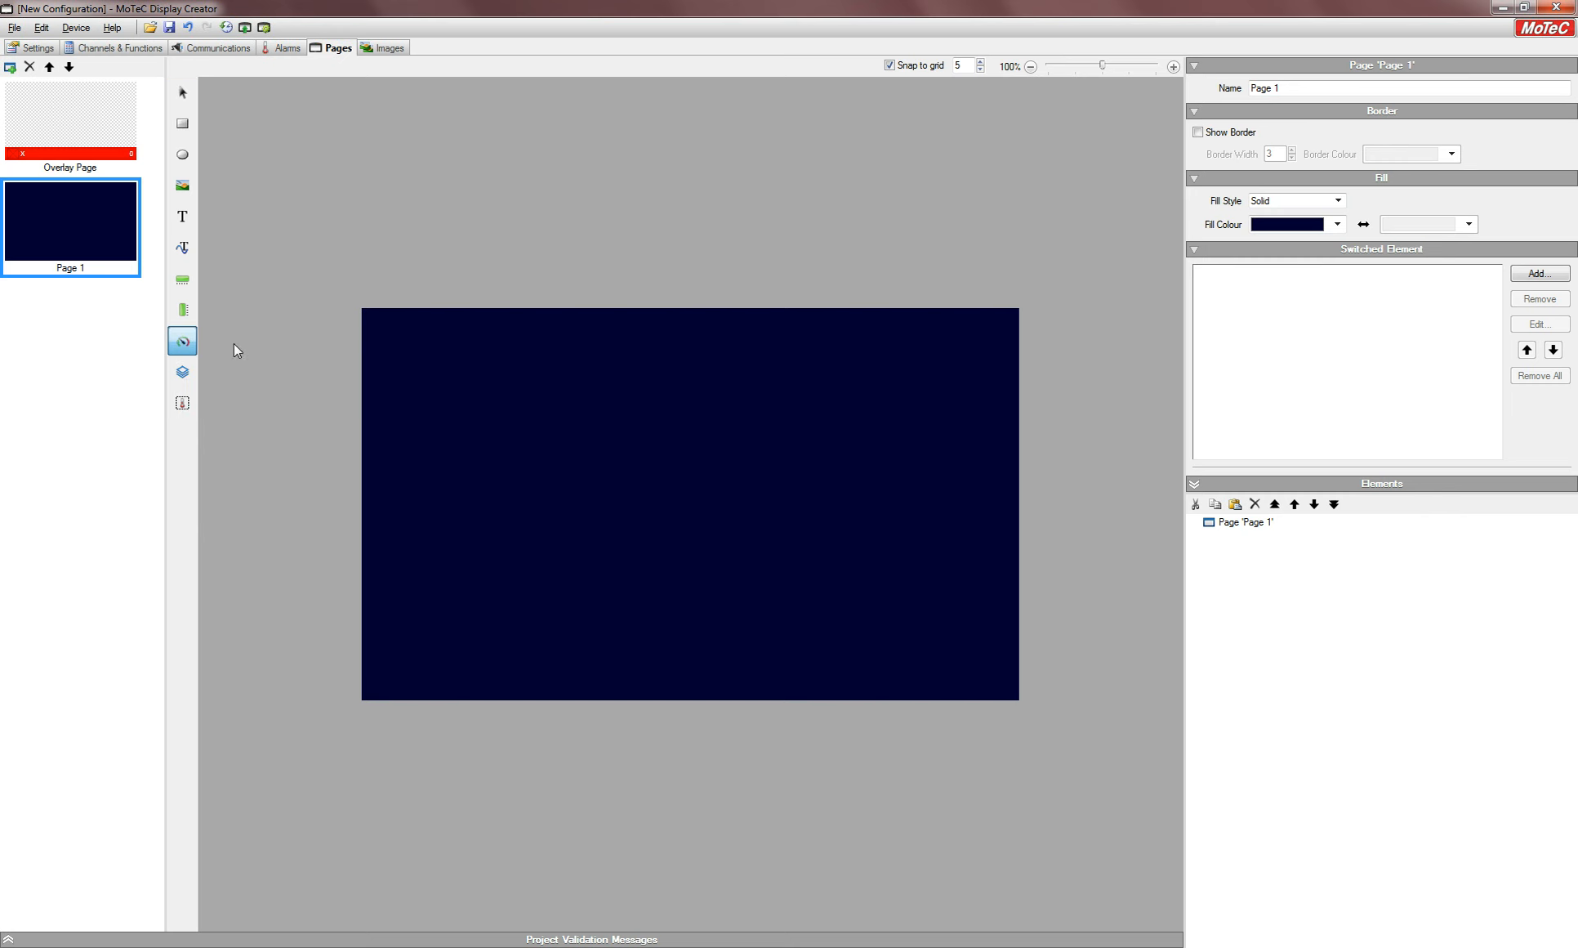
click(492, 325)
drag(719, 556, 908, 699)
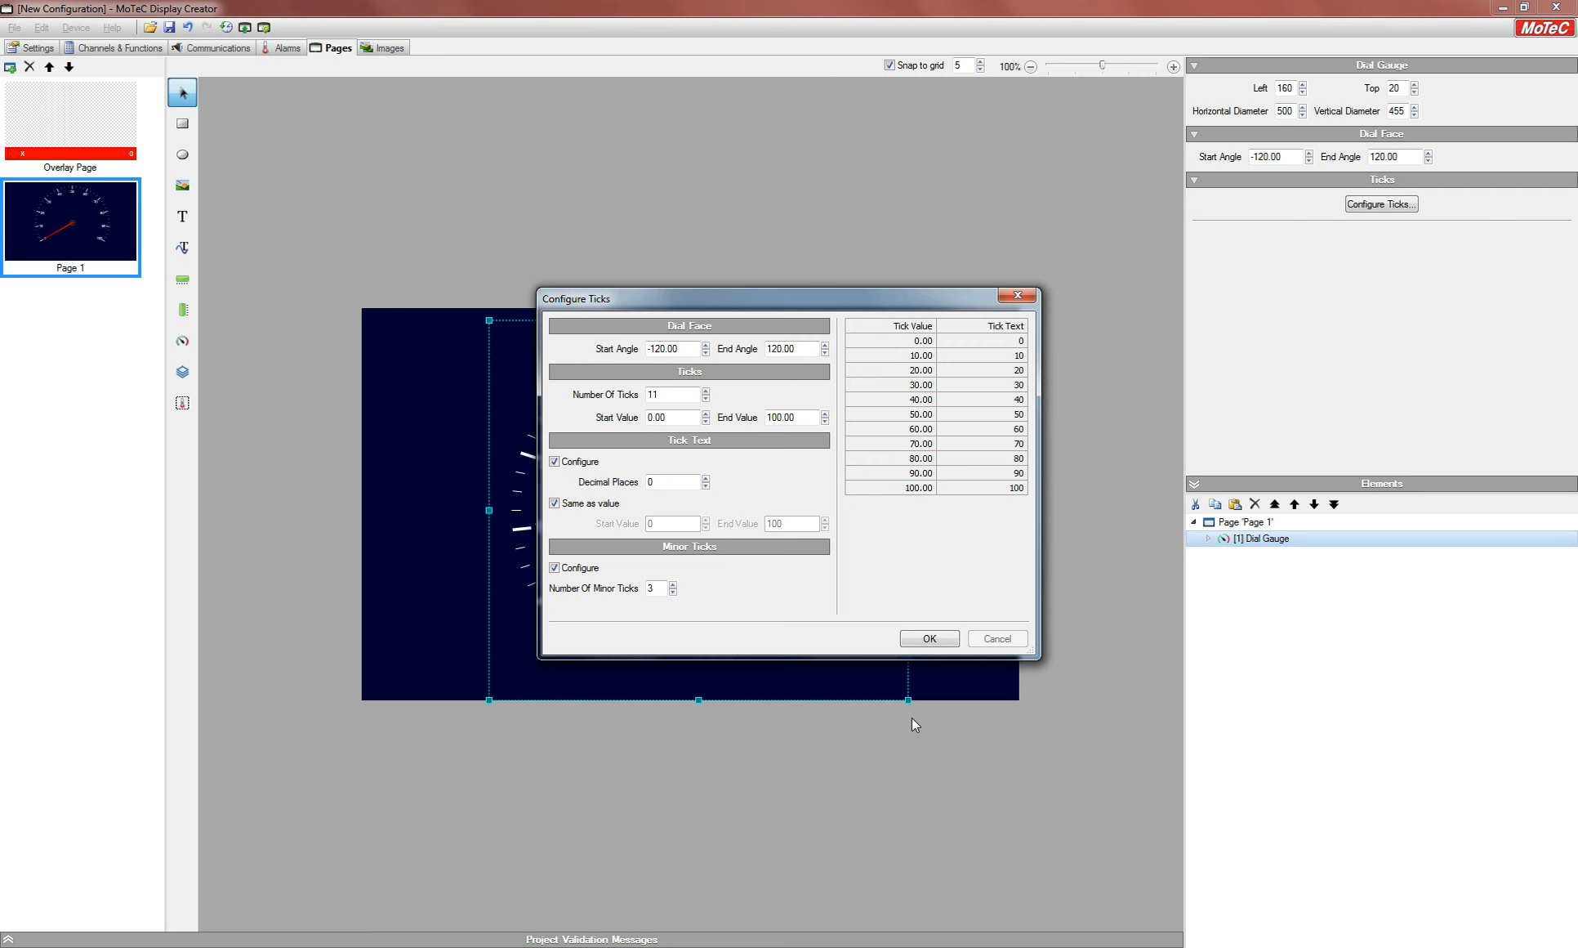
Step: Configure the gauge's dial face from -110 to 80 degrees, with 9 ticks and an end value of 8000
drag(621, 299, 1003, 331)
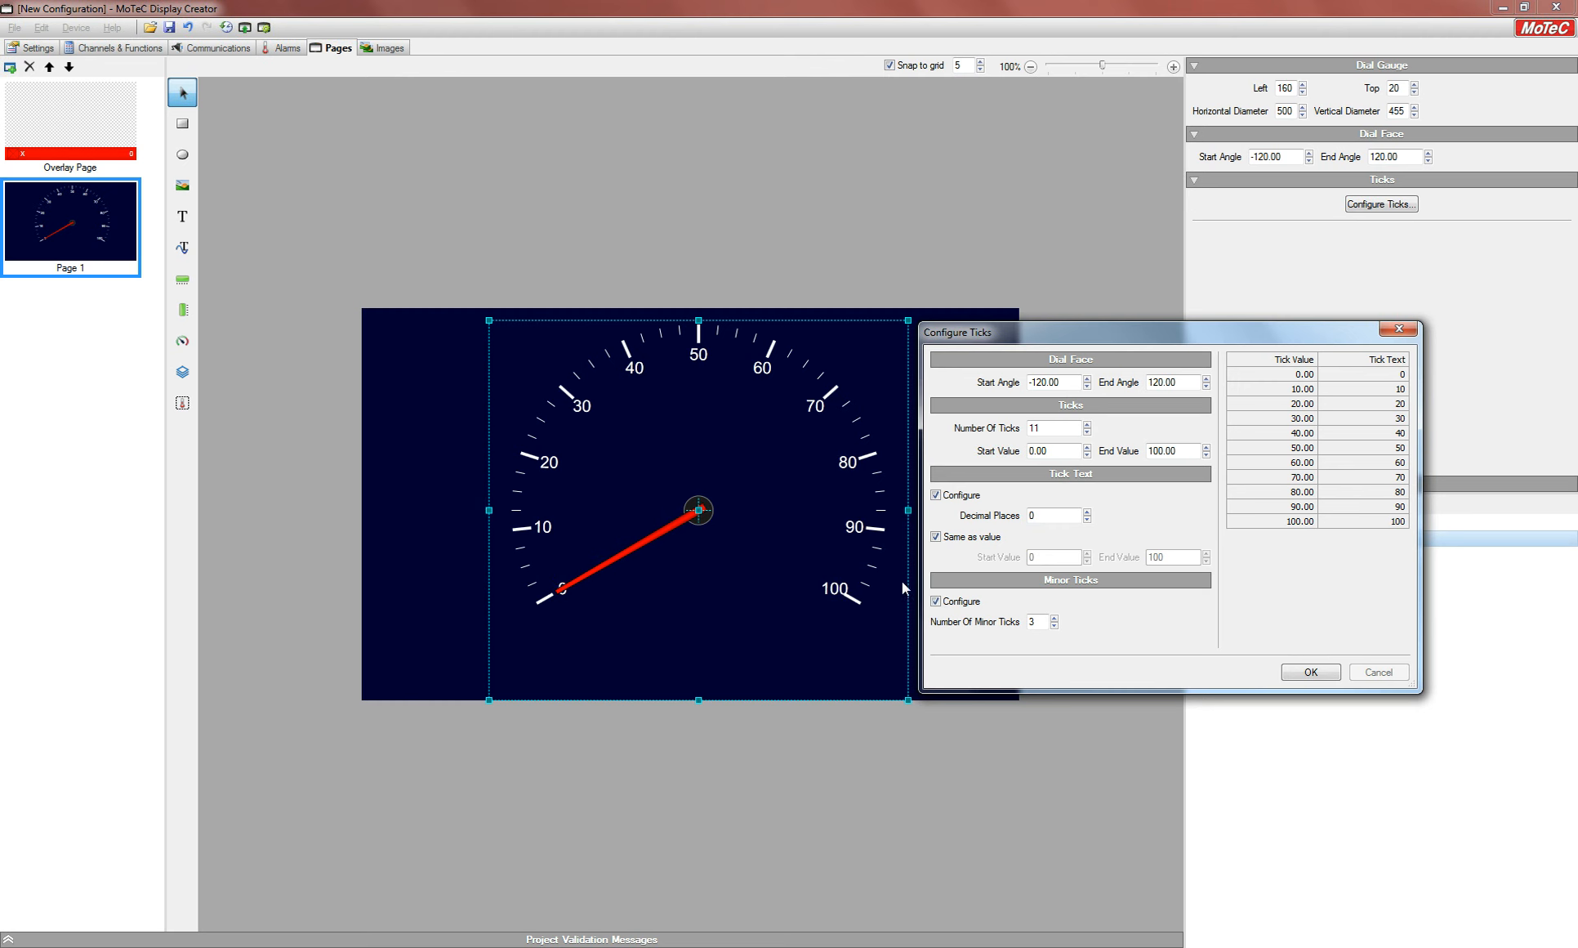
drag(1065, 385, 978, 378)
text(-110)
key(Tab)
text(80)
key(Tab)
text(9)
key(Tab)
key(Tab)
text(8000)
key(Tab)
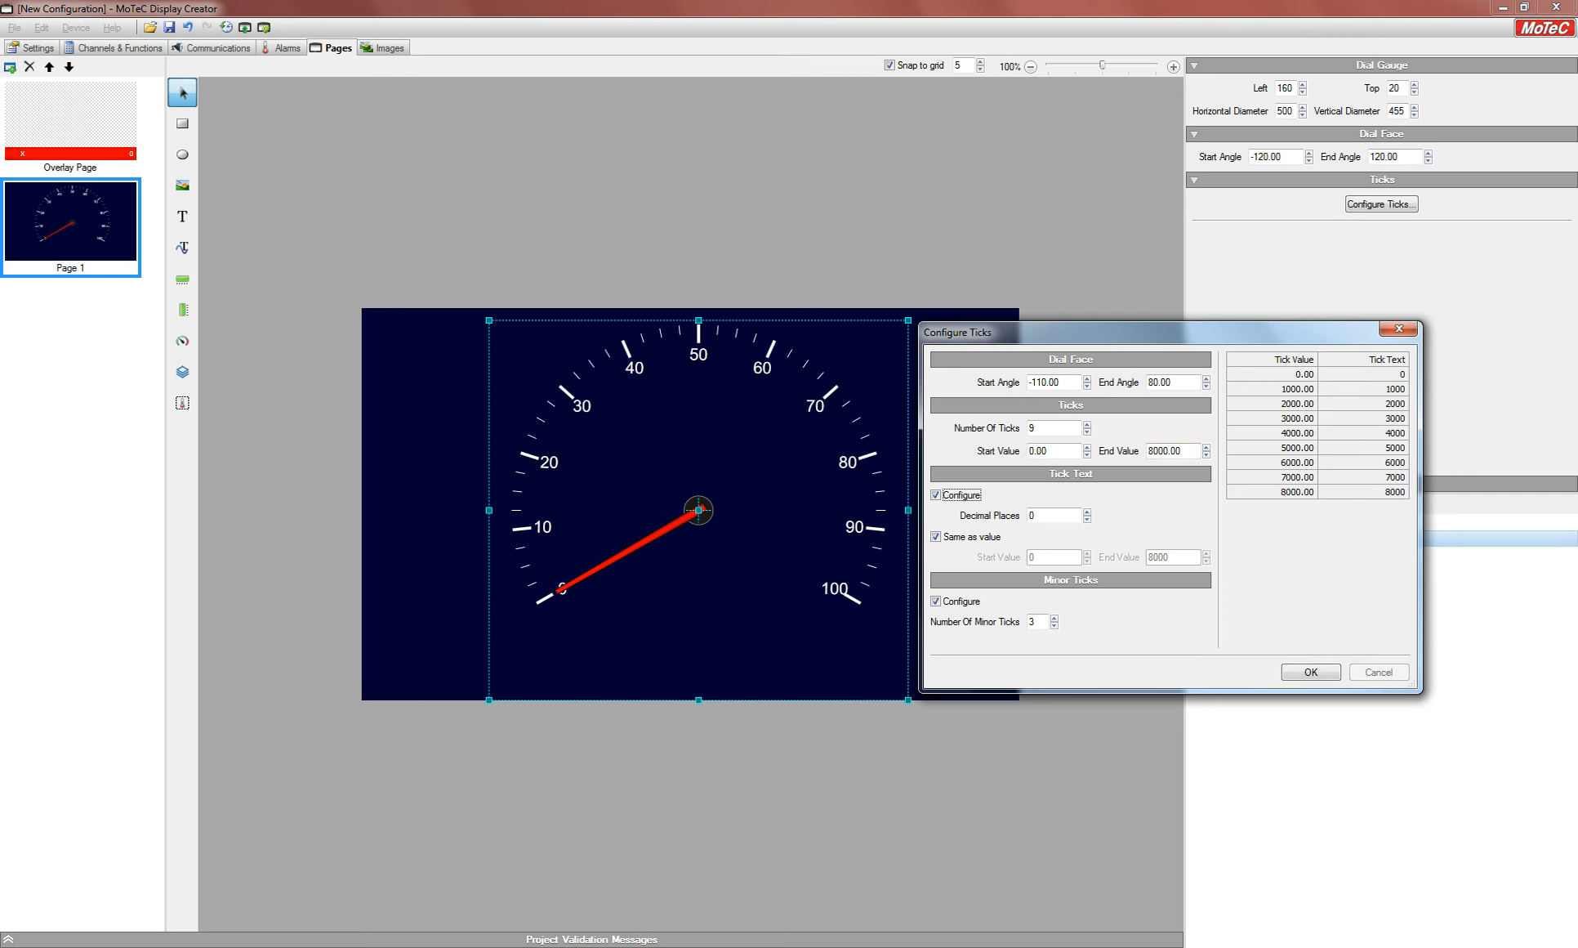
Step: Make the tick text differ from the tick values with an end value of 8, use 4 minor ticks, and apply the tick configuration
key(Tab)
key(Tab)
click(936, 537)
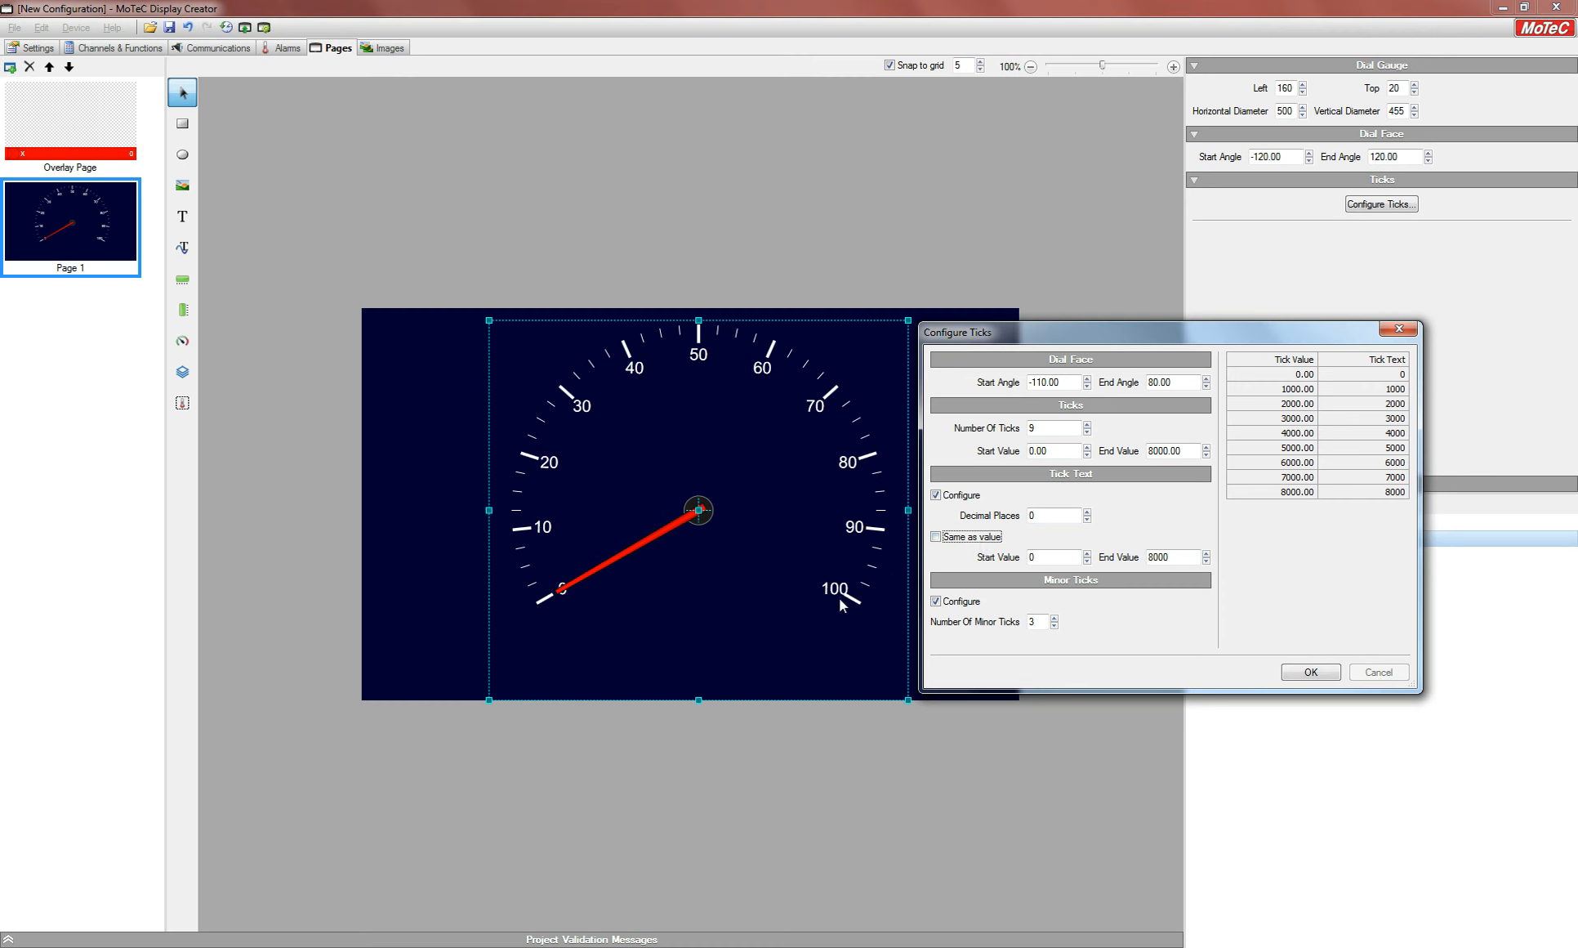
click(1170, 556)
key(BackSpace)
double_click(1033, 621)
text(4)
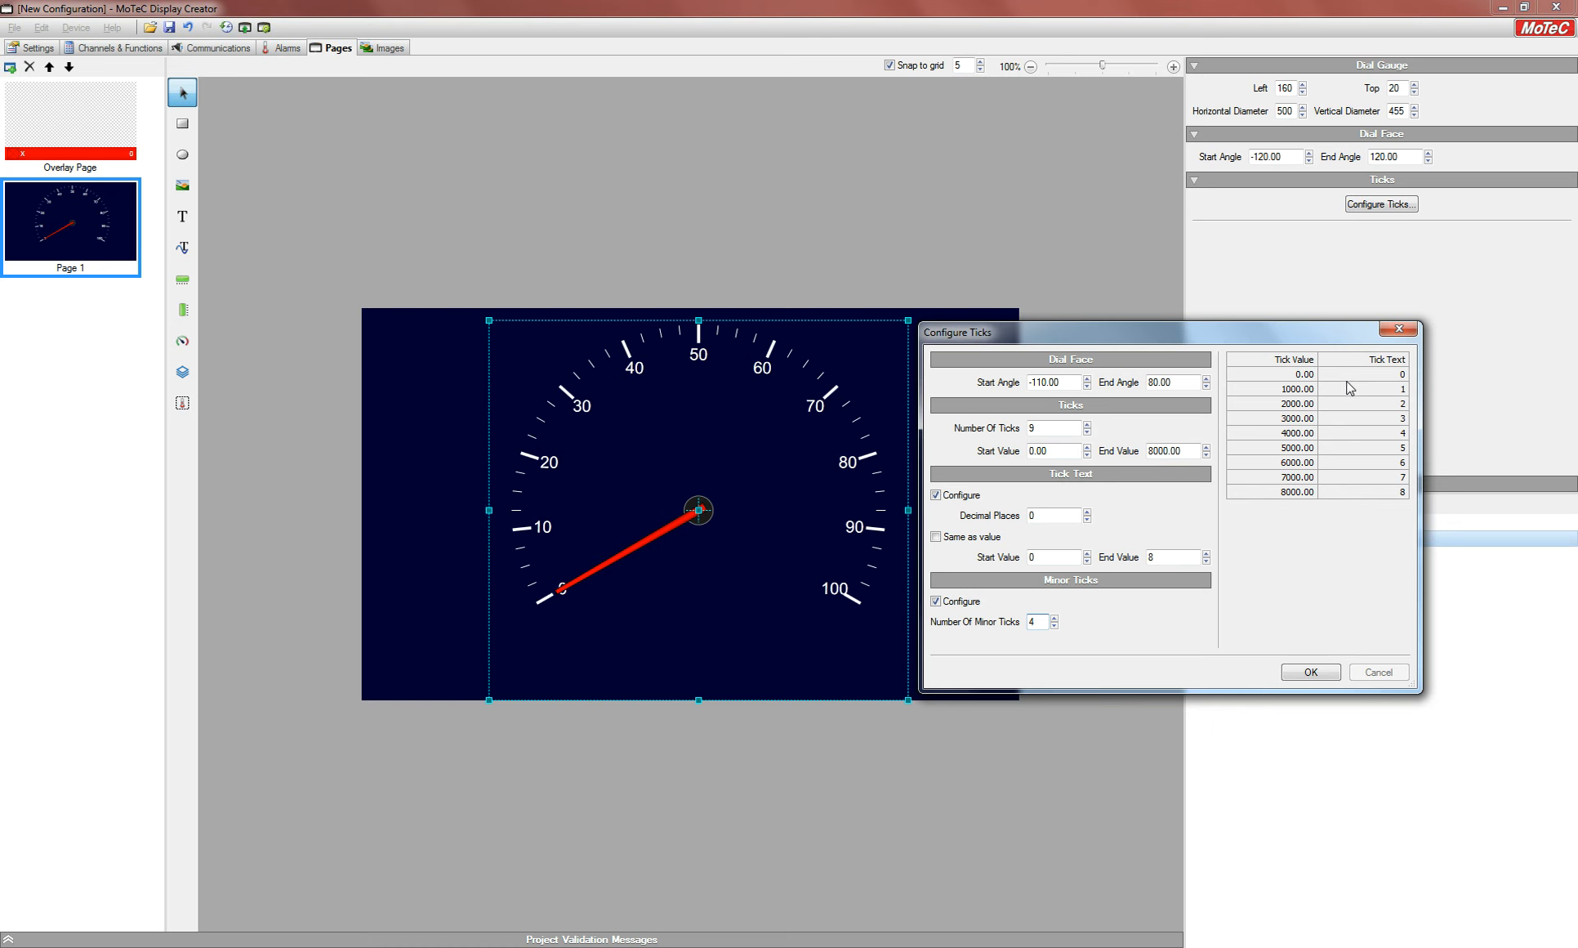
click(1309, 670)
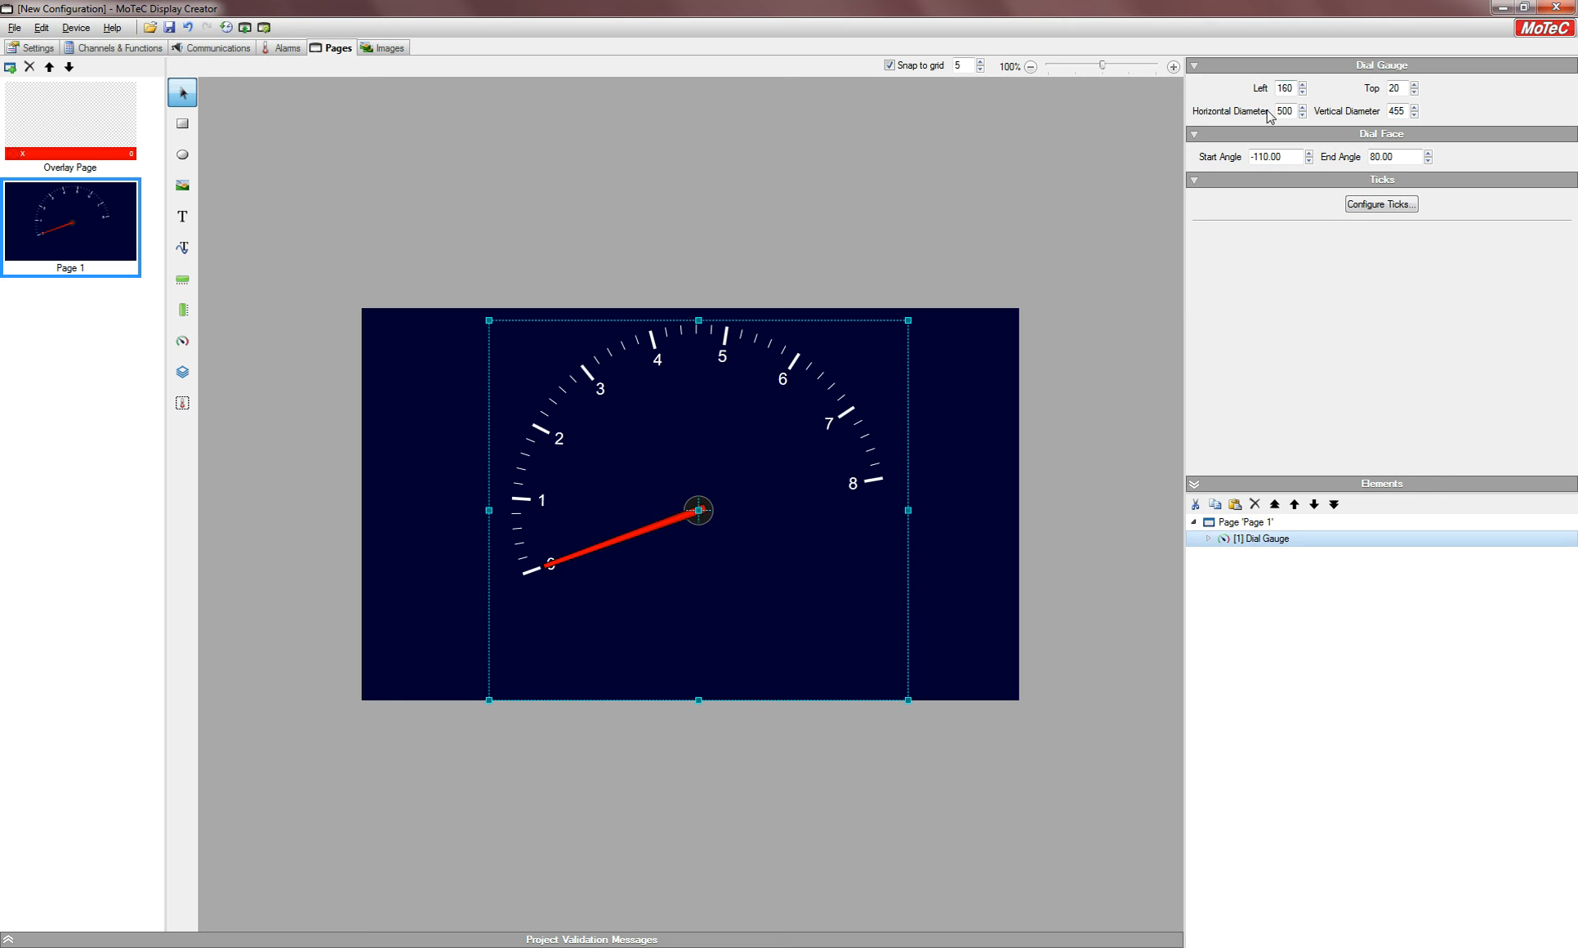
Step: Resize and position the dial gauge with left 200, horizontal diameter 400 and vertical diameter 400
drag(923, 509, 1047, 509)
drag(489, 509, 358, 509)
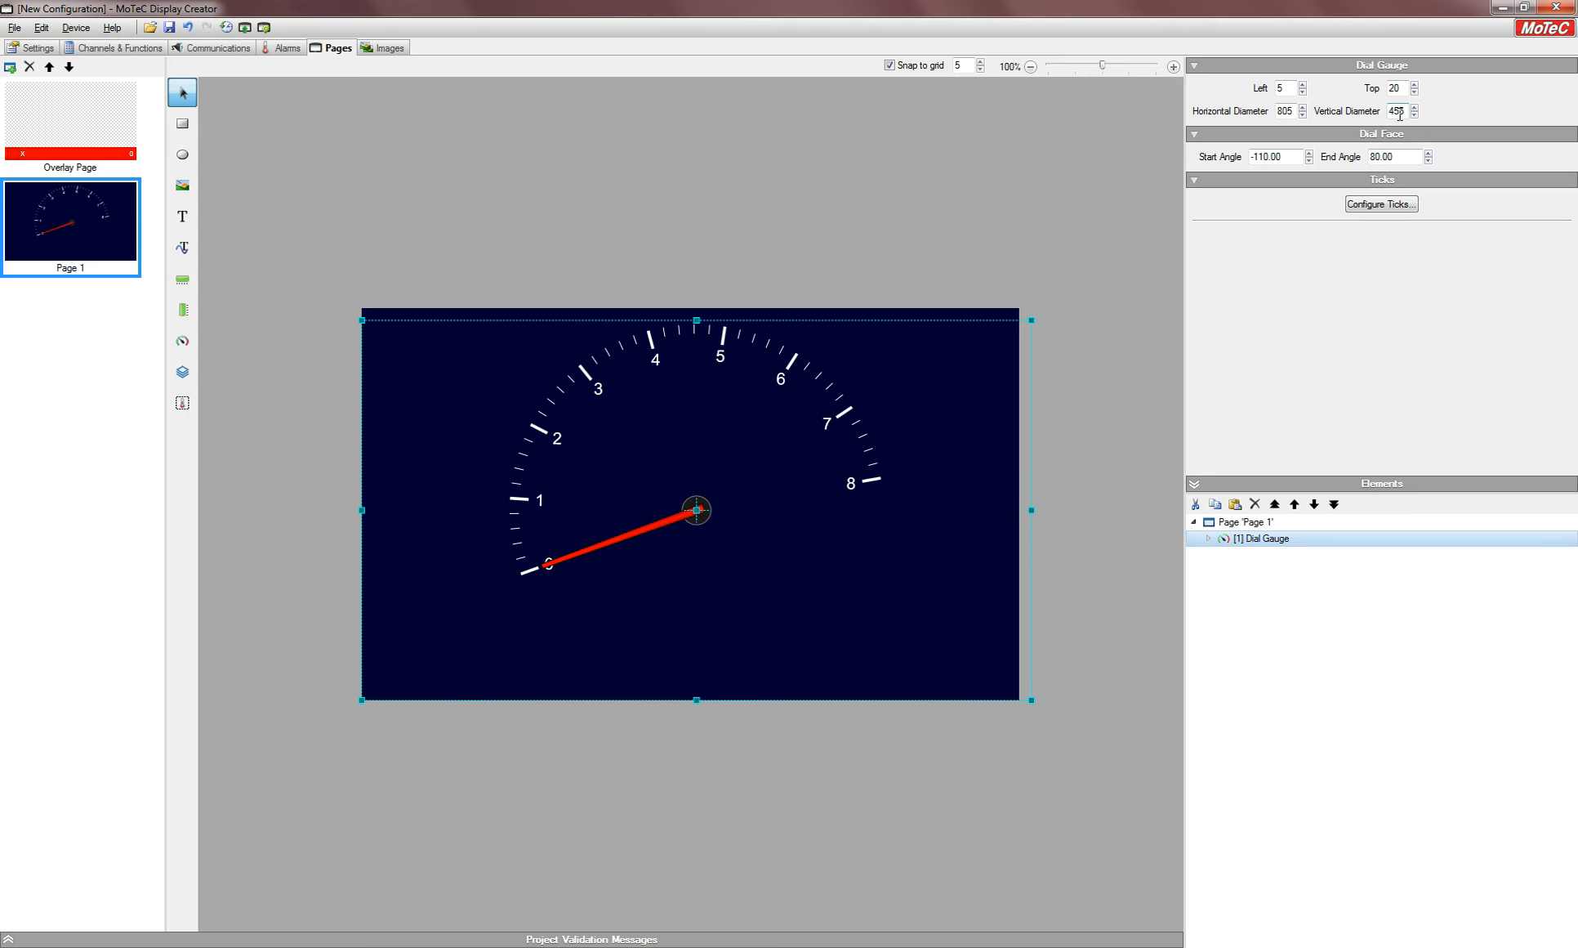
double_click(1283, 87)
text(200)
key(Tab)
key(Tab)
text(400)
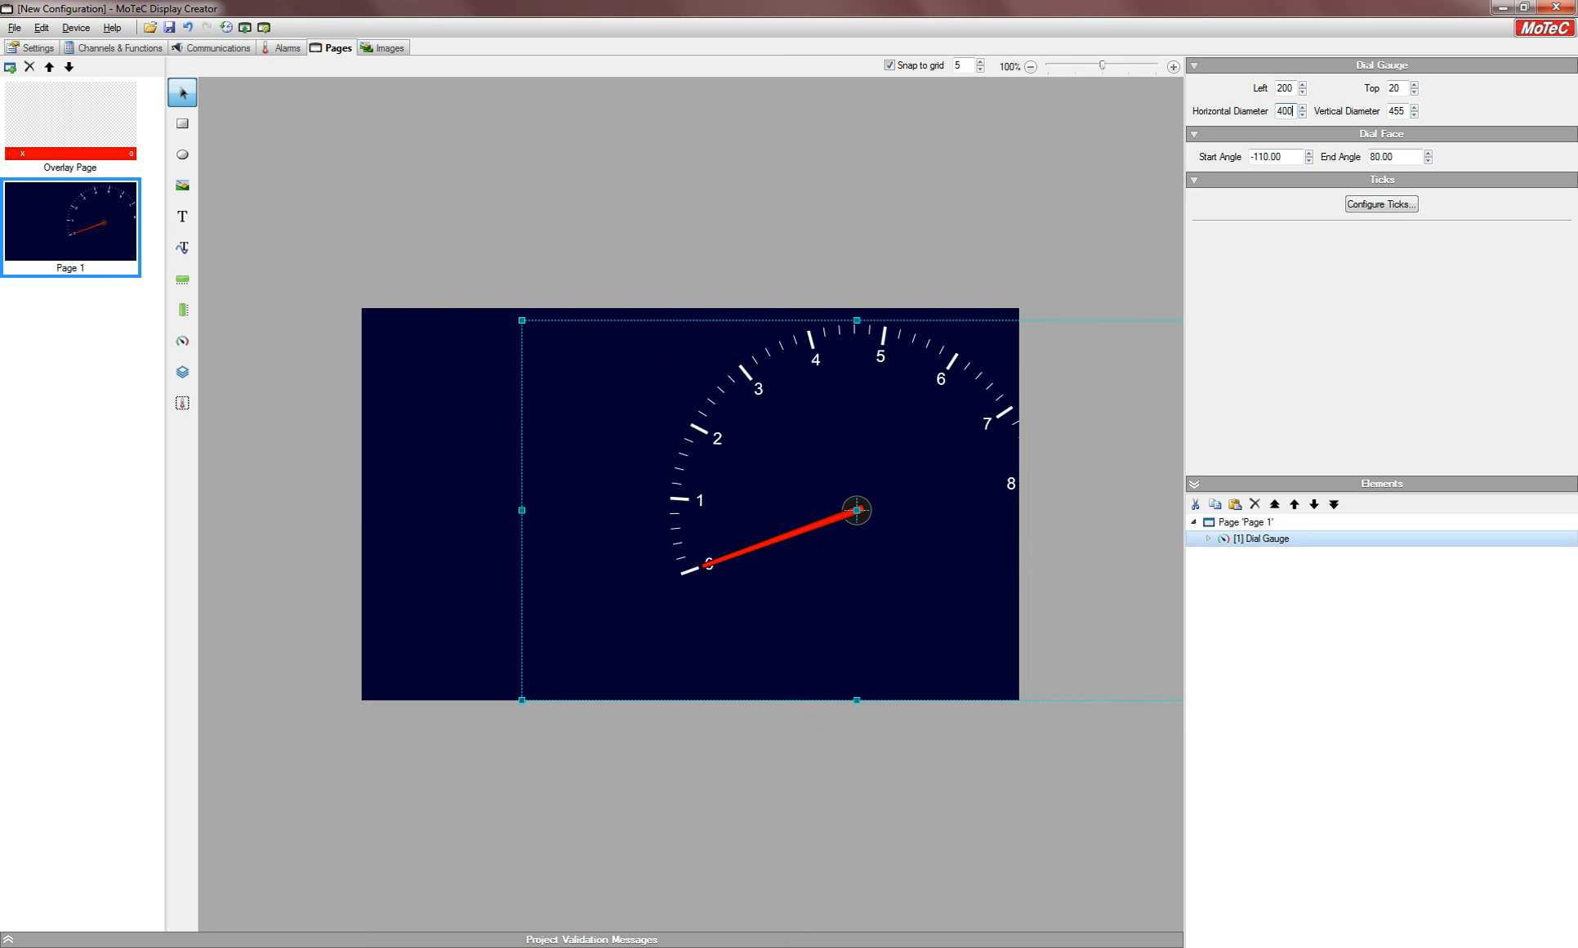
key(Tab)
text(400)
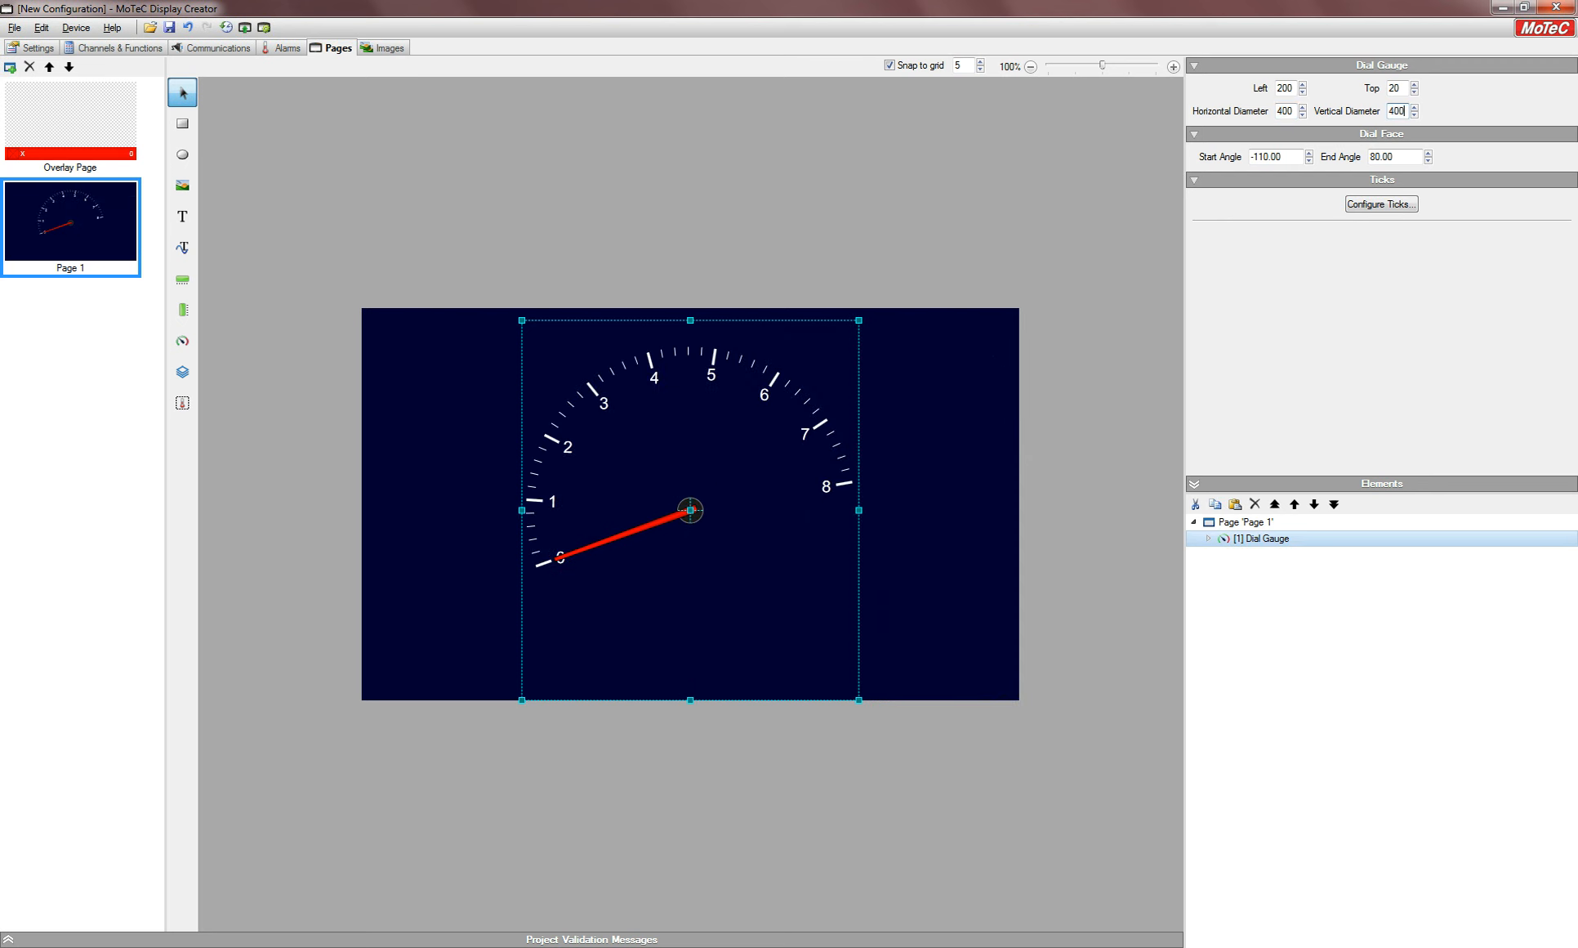
key(Tab)
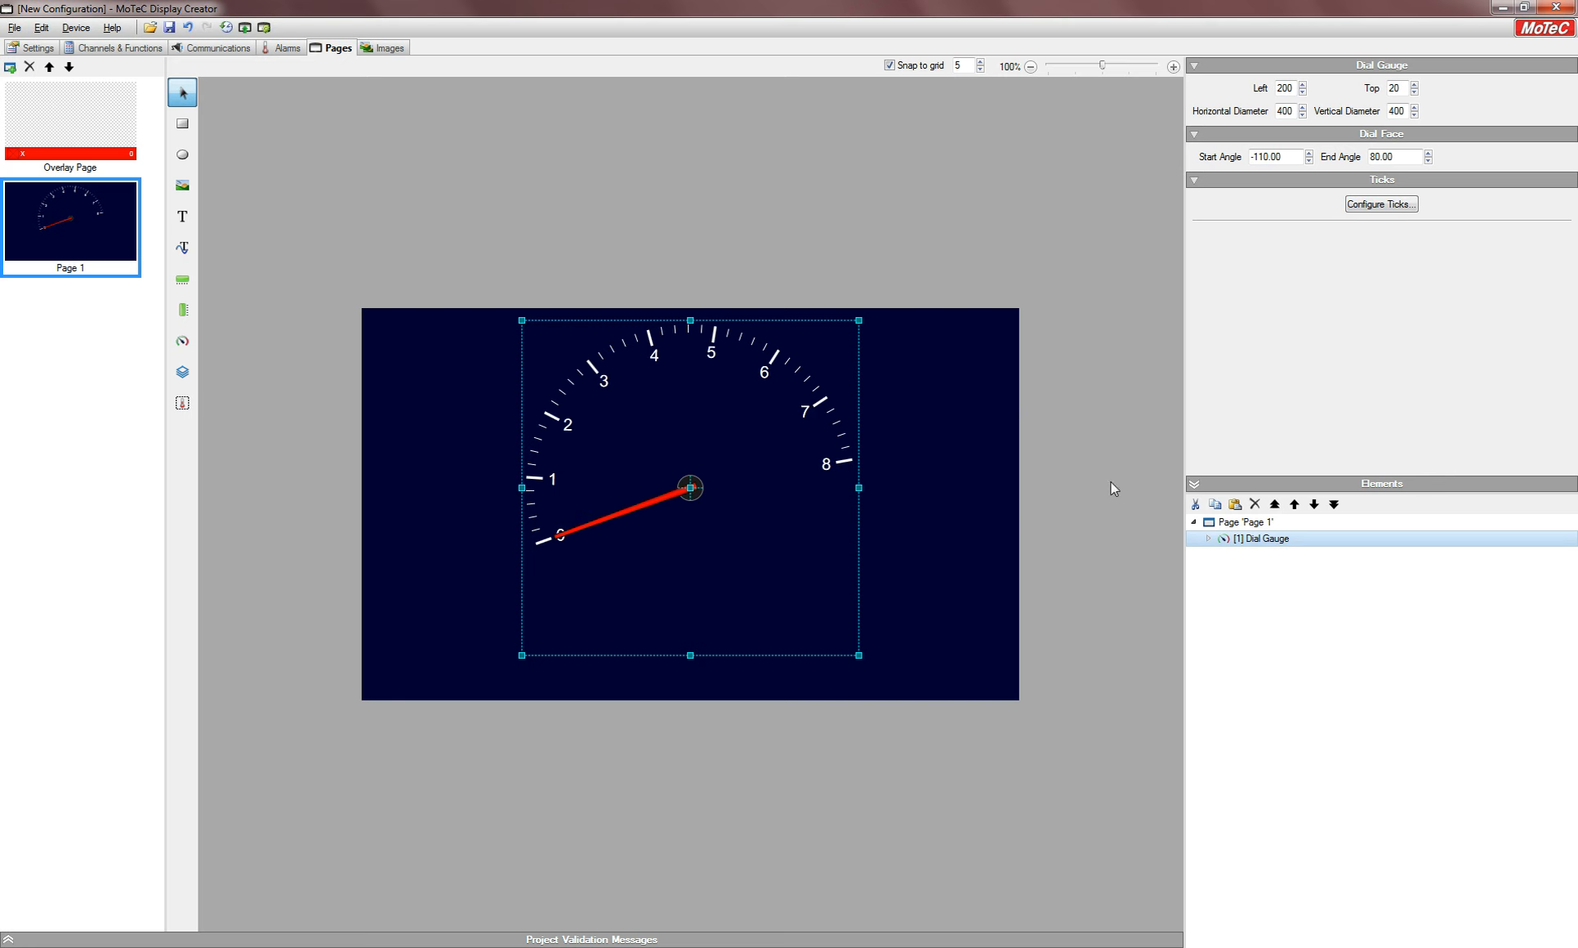
Step: Reduce the minor tick colour opacity to 126 for all nine tick marks of the dial gauge
click(1208, 538)
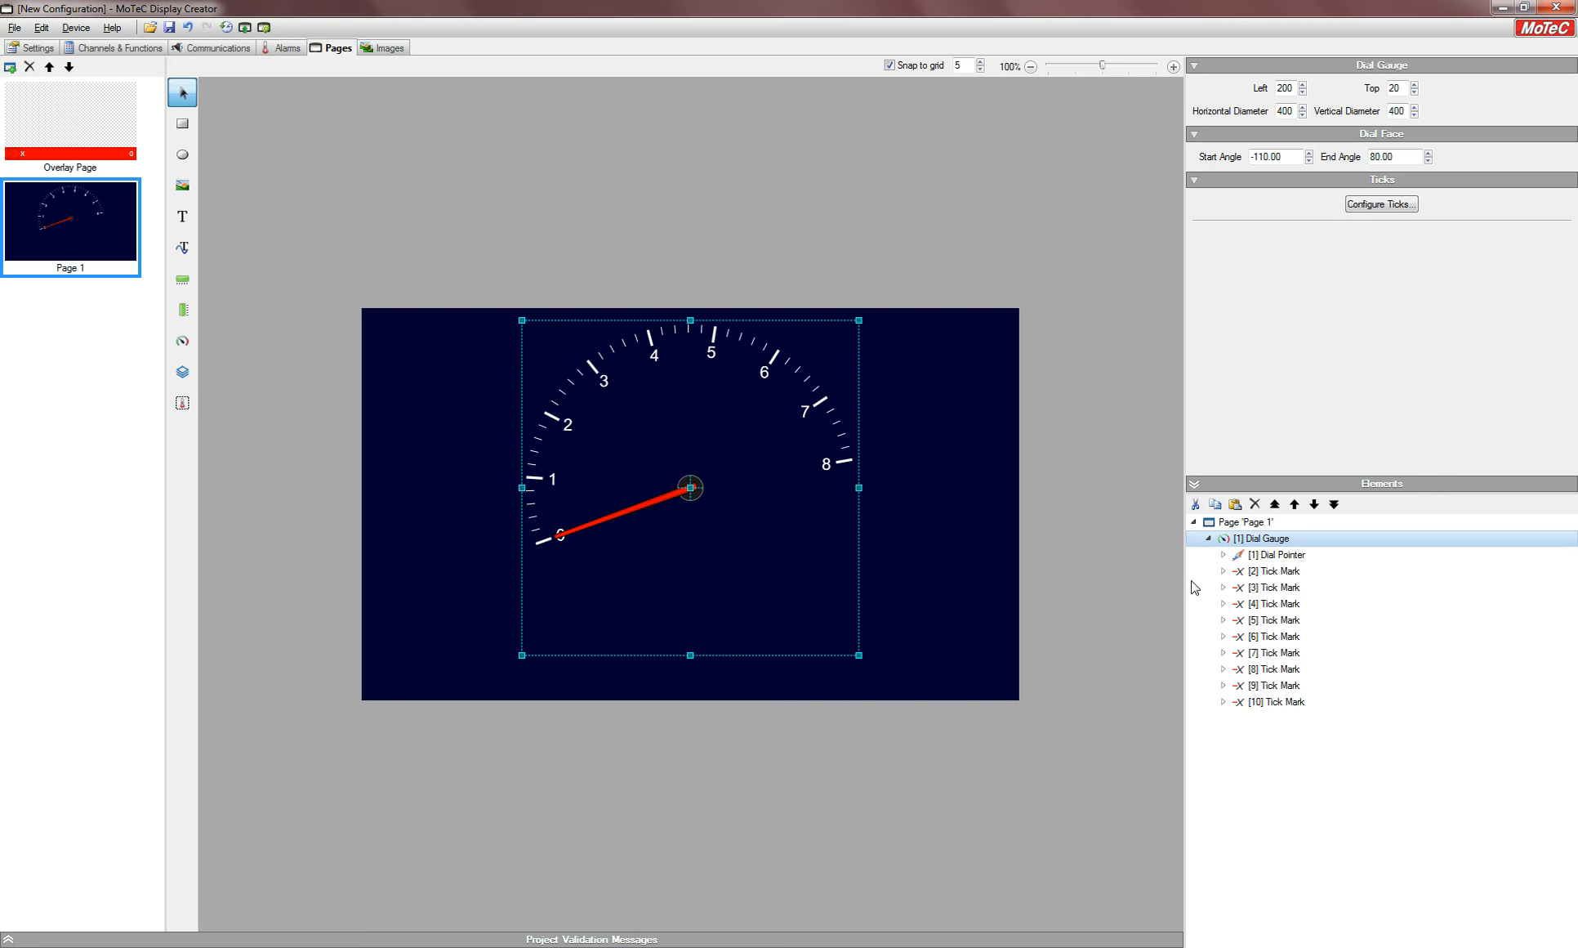
click(1272, 572)
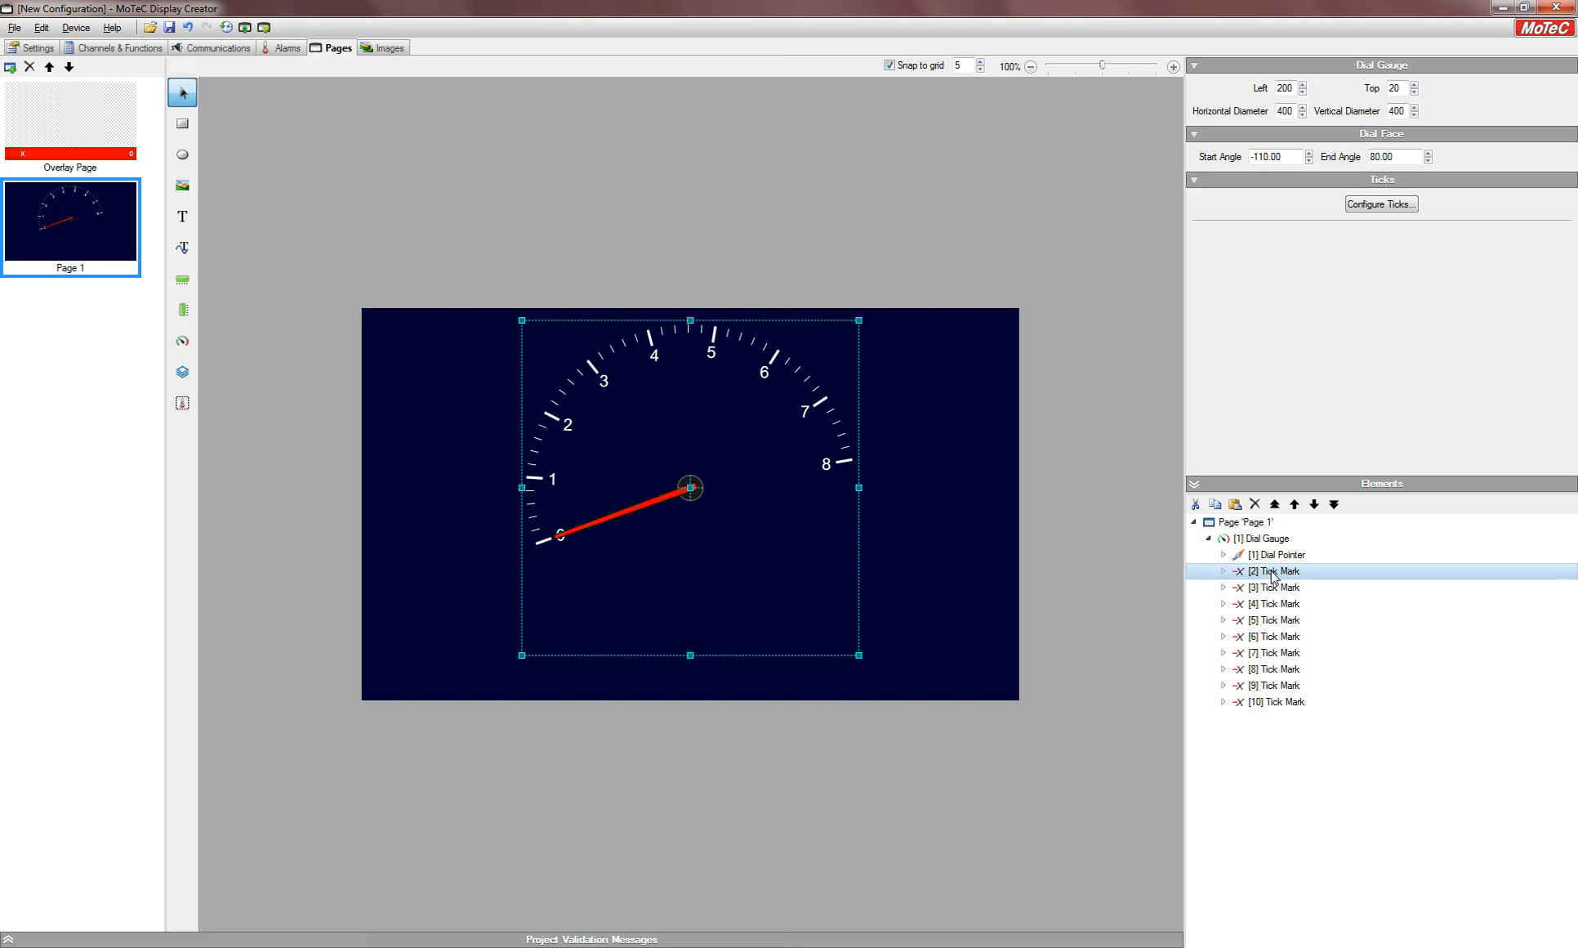
shift+click(1296, 702)
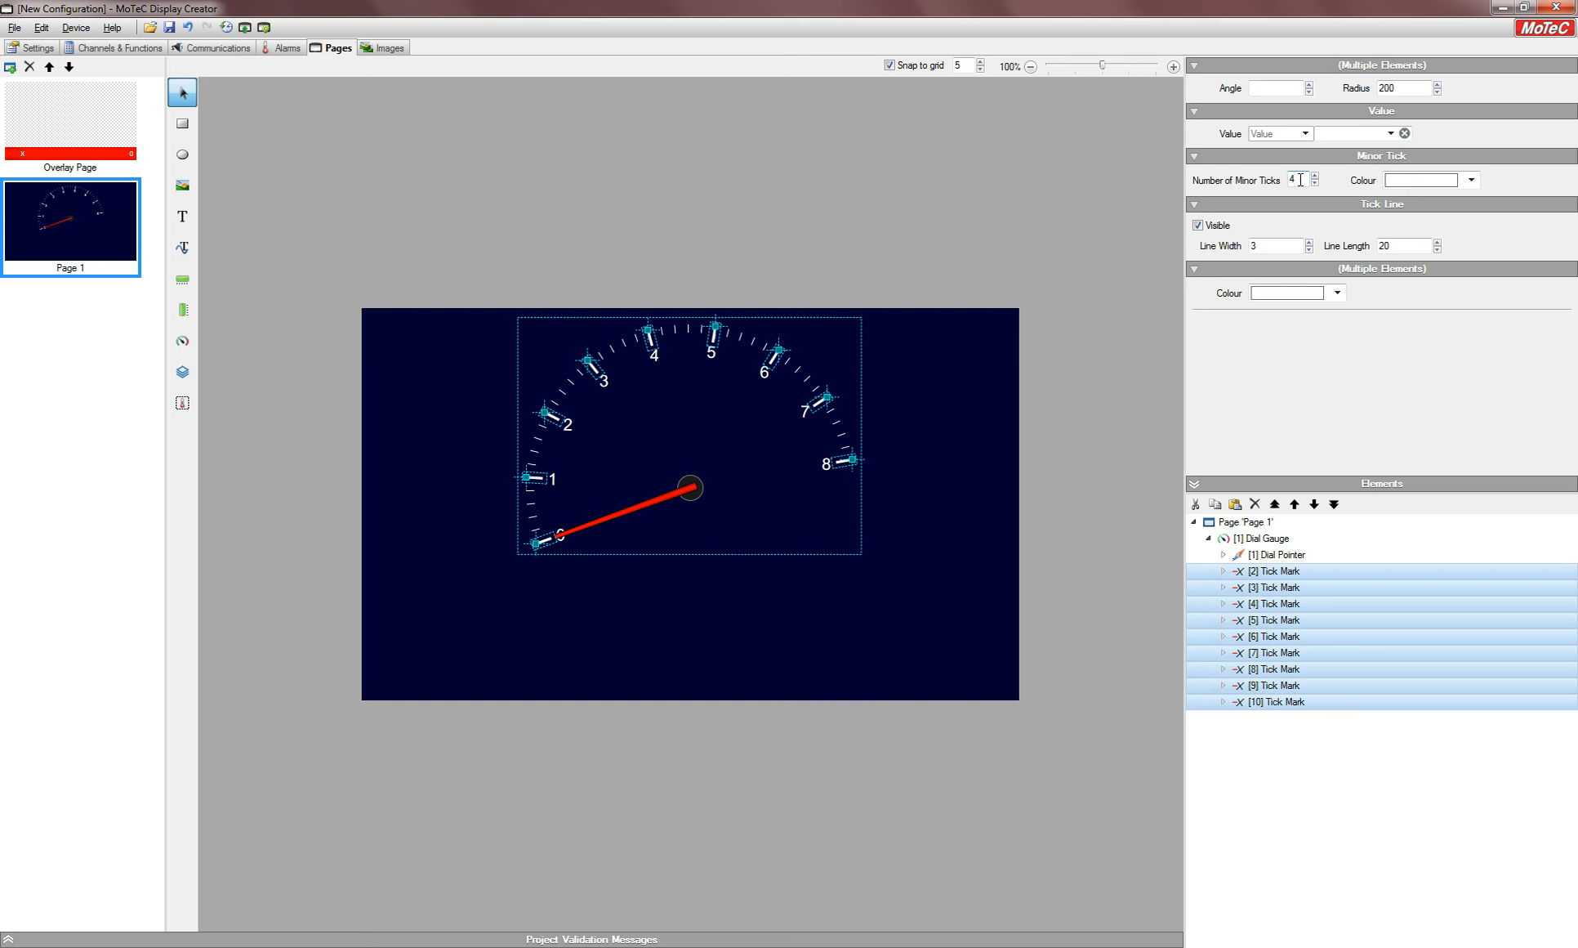
click(1470, 180)
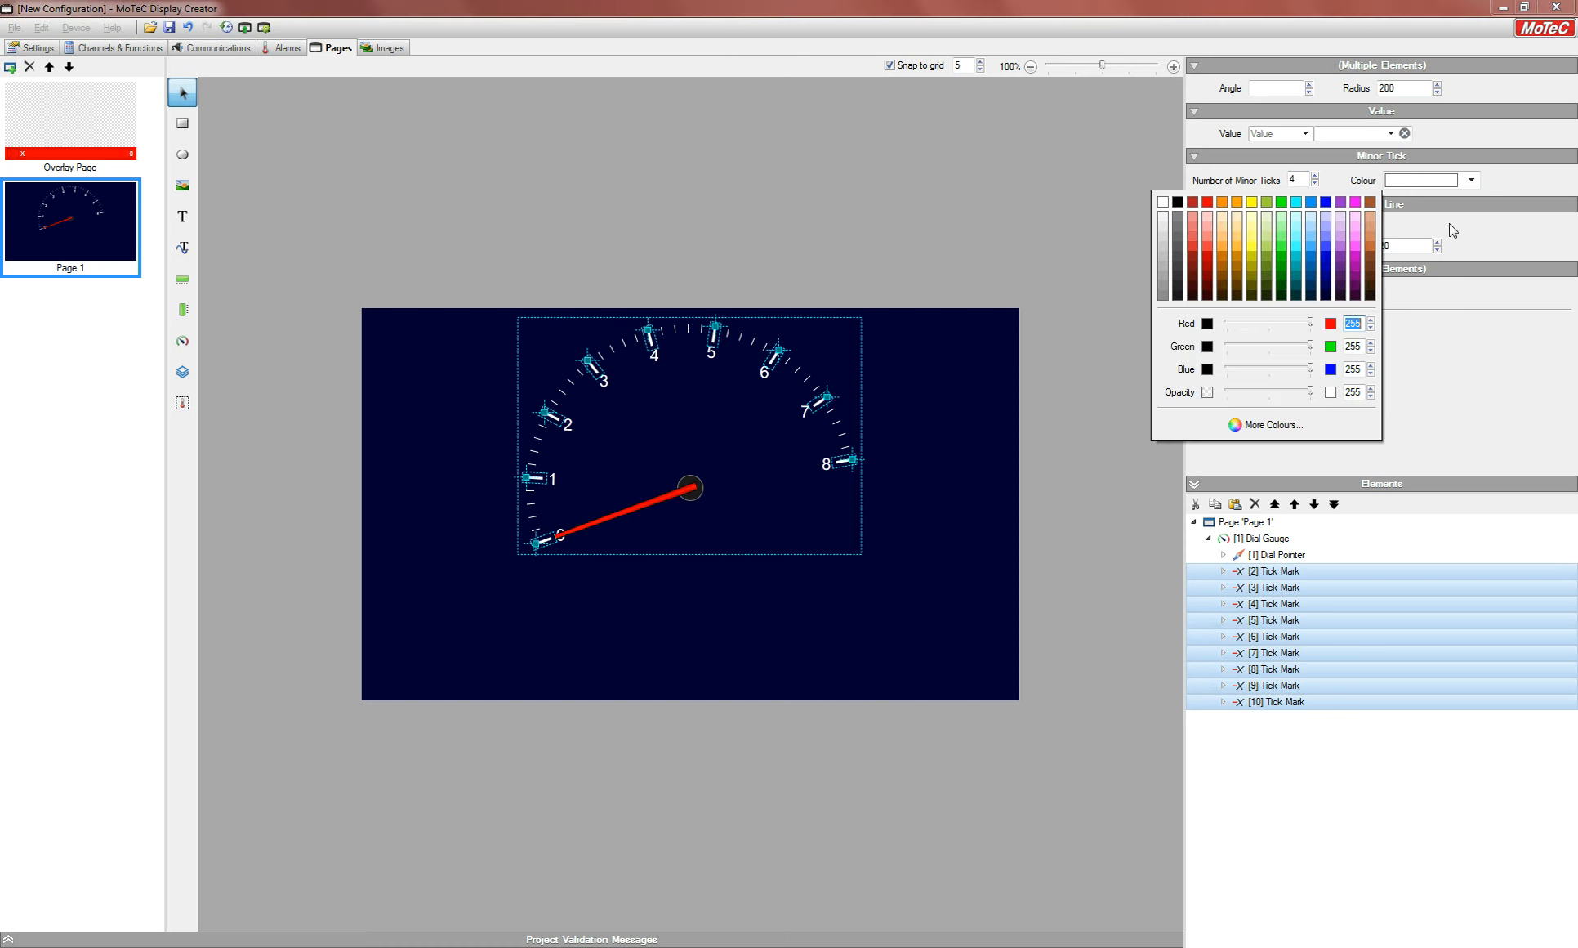
click(1311, 392)
drag(1311, 392, 1268, 394)
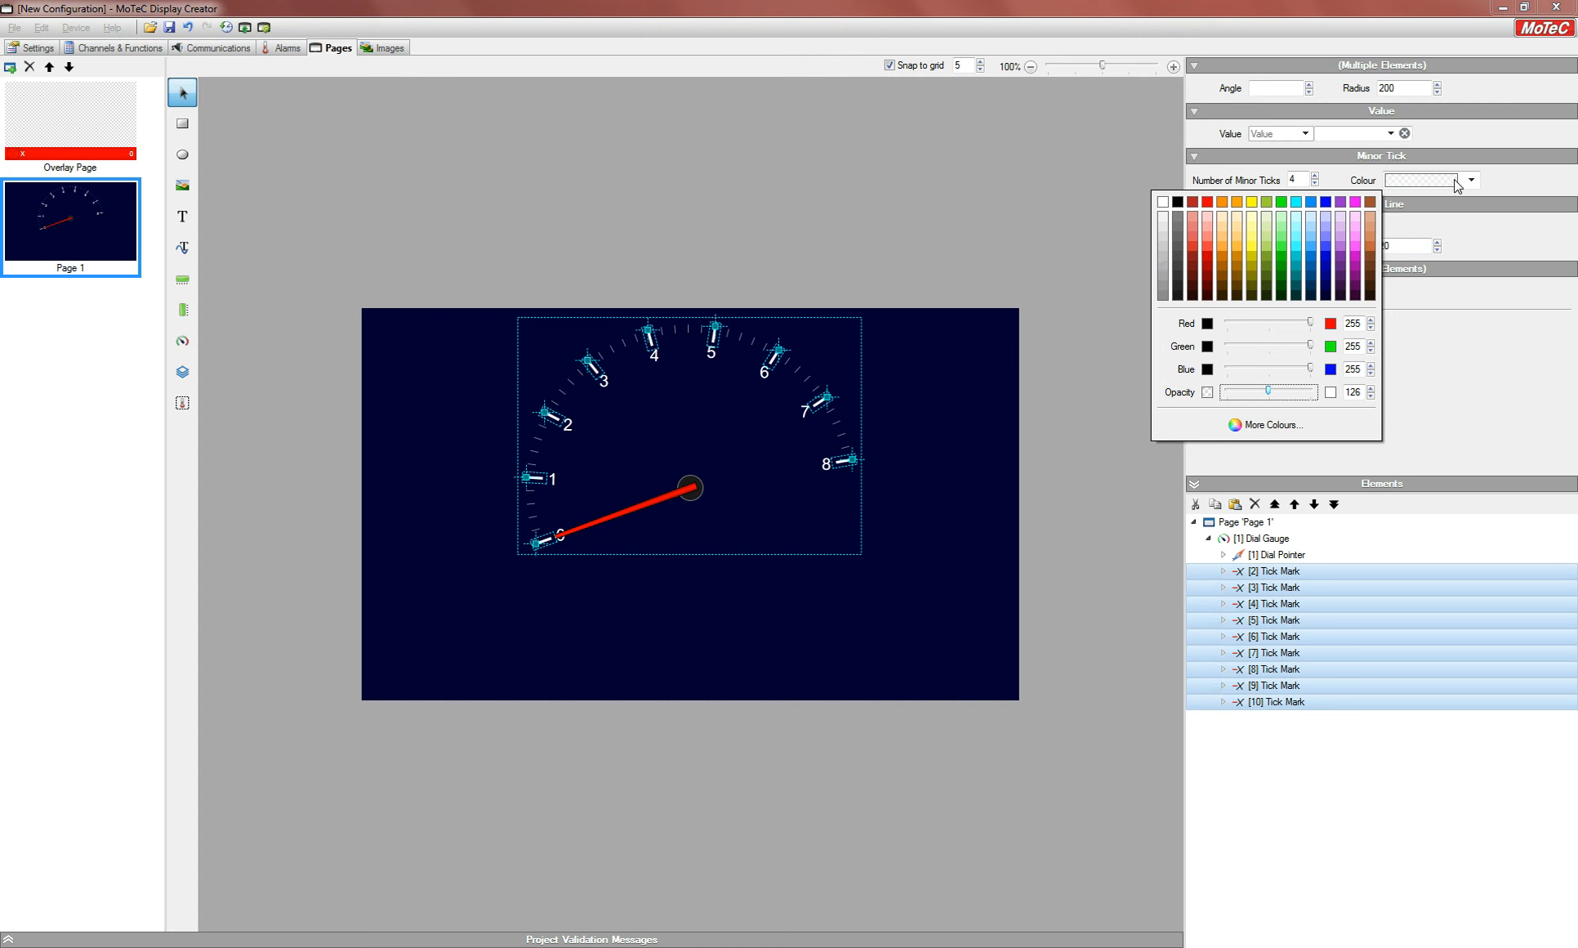
click(1461, 181)
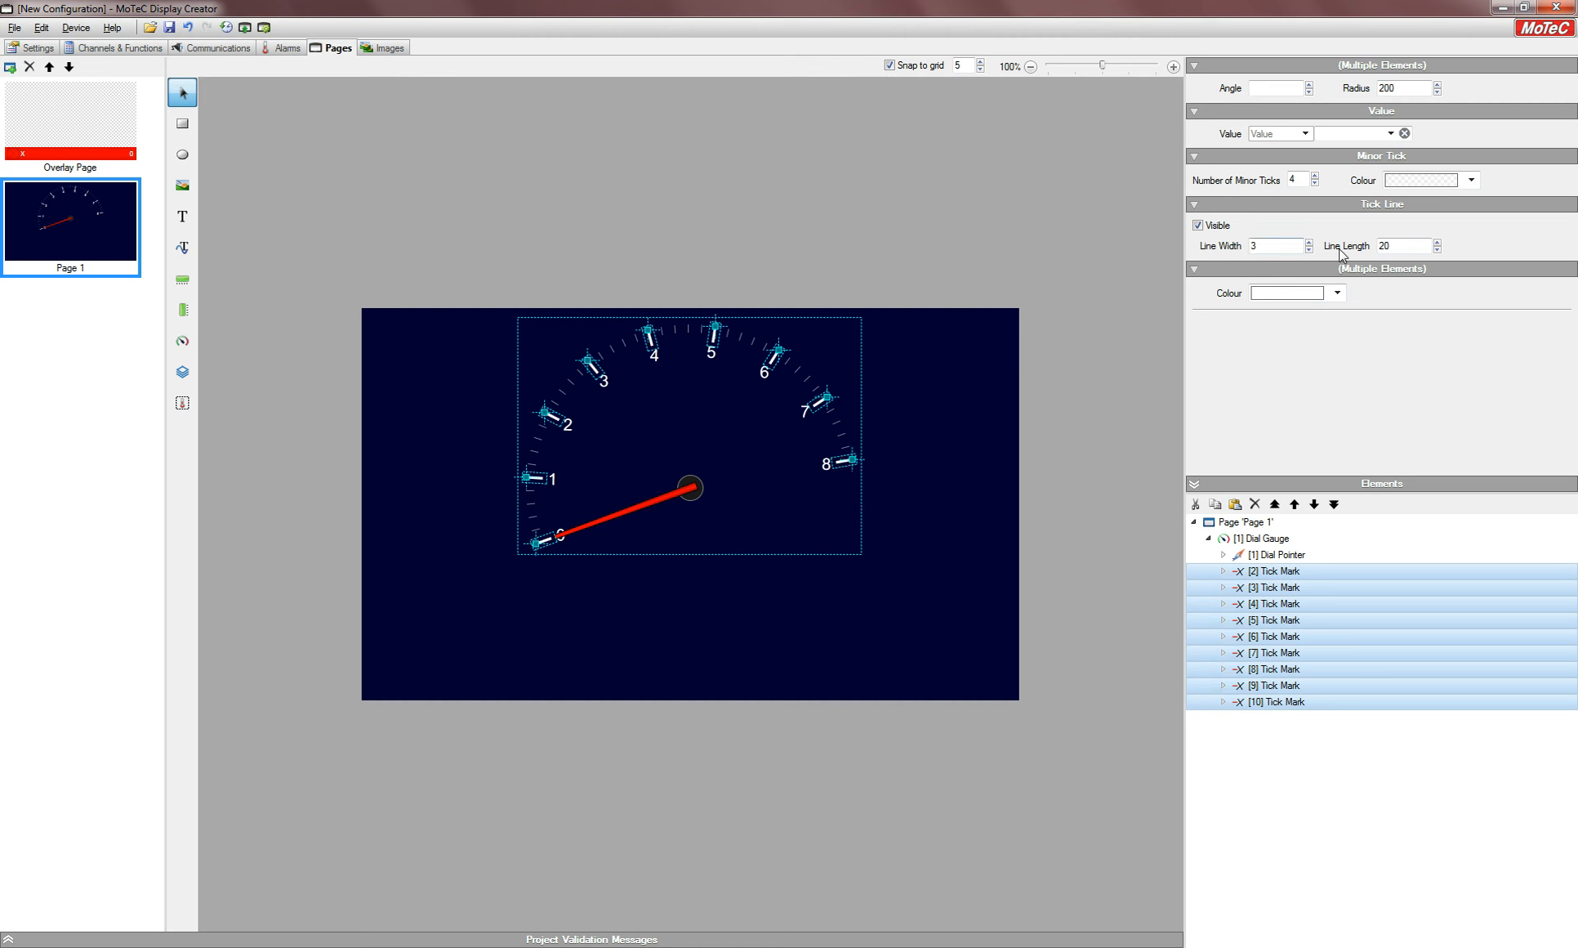
Step: Set the line length of all the selected tick marks to 13
double_click(1407, 246)
text(13)
key(Return)
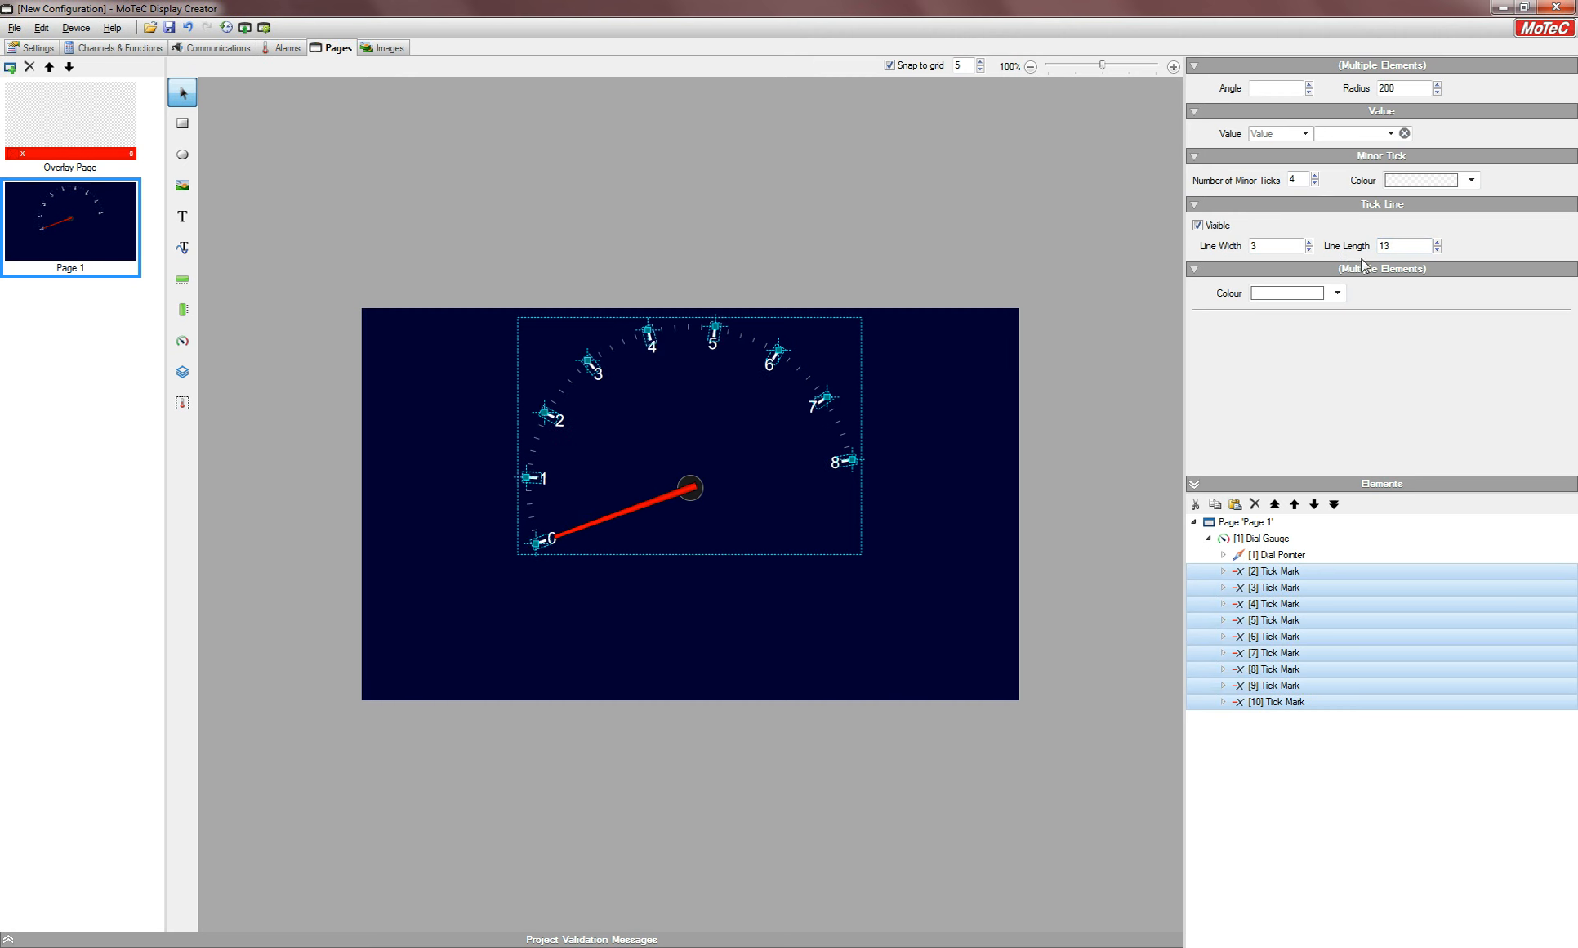
Step: Set the line length of all the selected tick marks to 15 and deselect them
double_click(1396, 244)
text(15)
key(Return)
click(1060, 260)
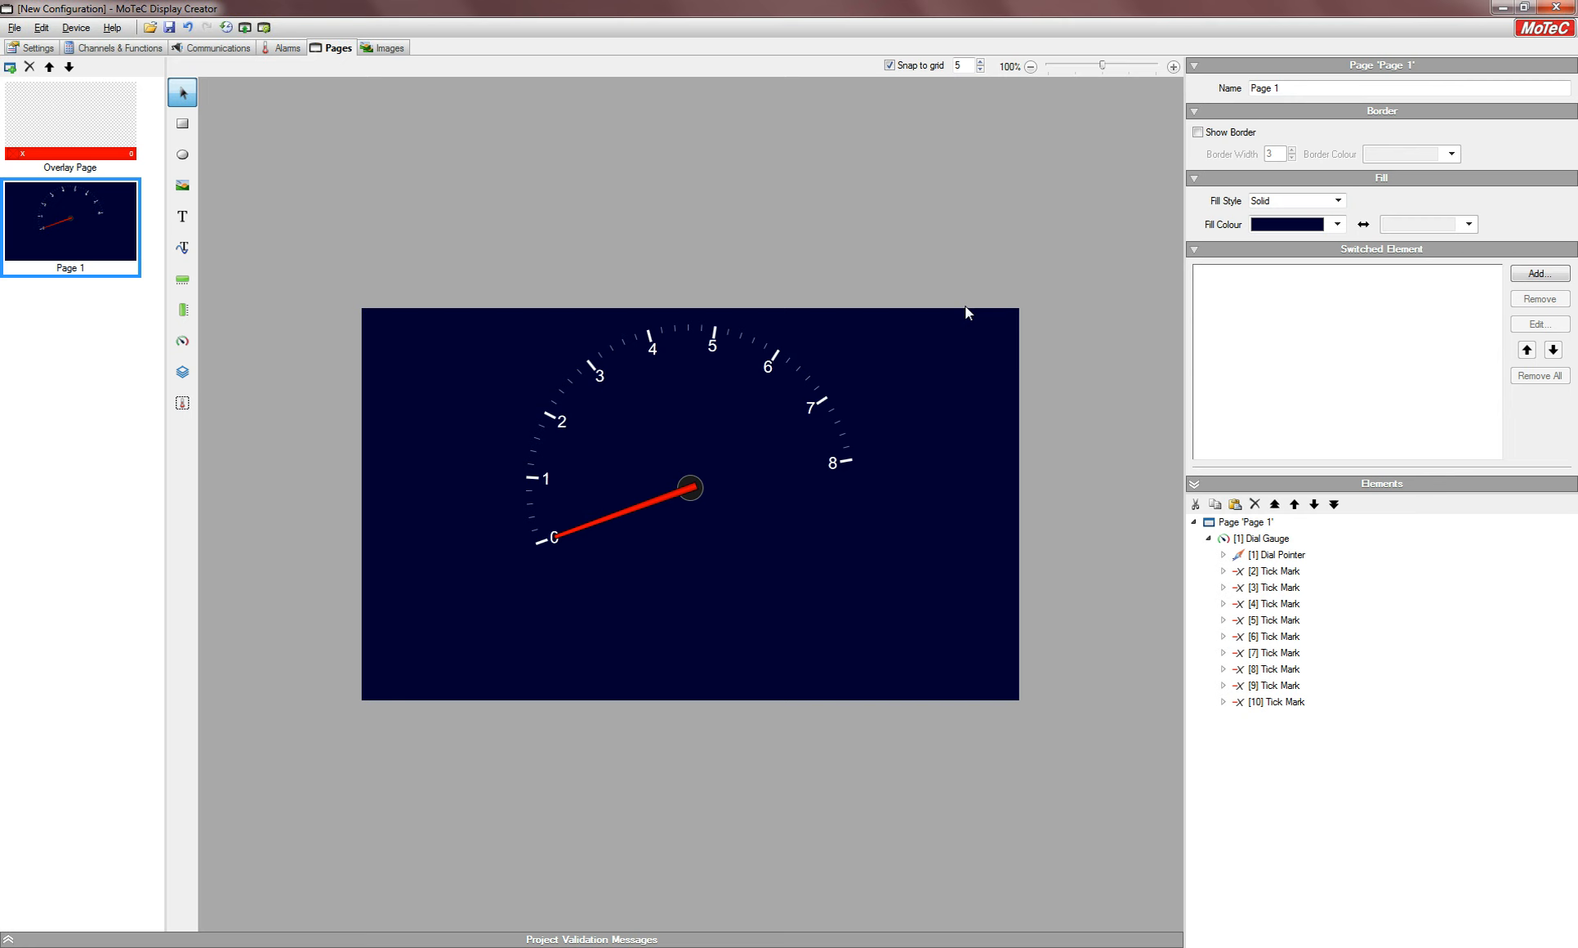
Step: Colour the tick lines at 7 and 8 on the dial gauge red
click(823, 406)
ctrl+click(847, 463)
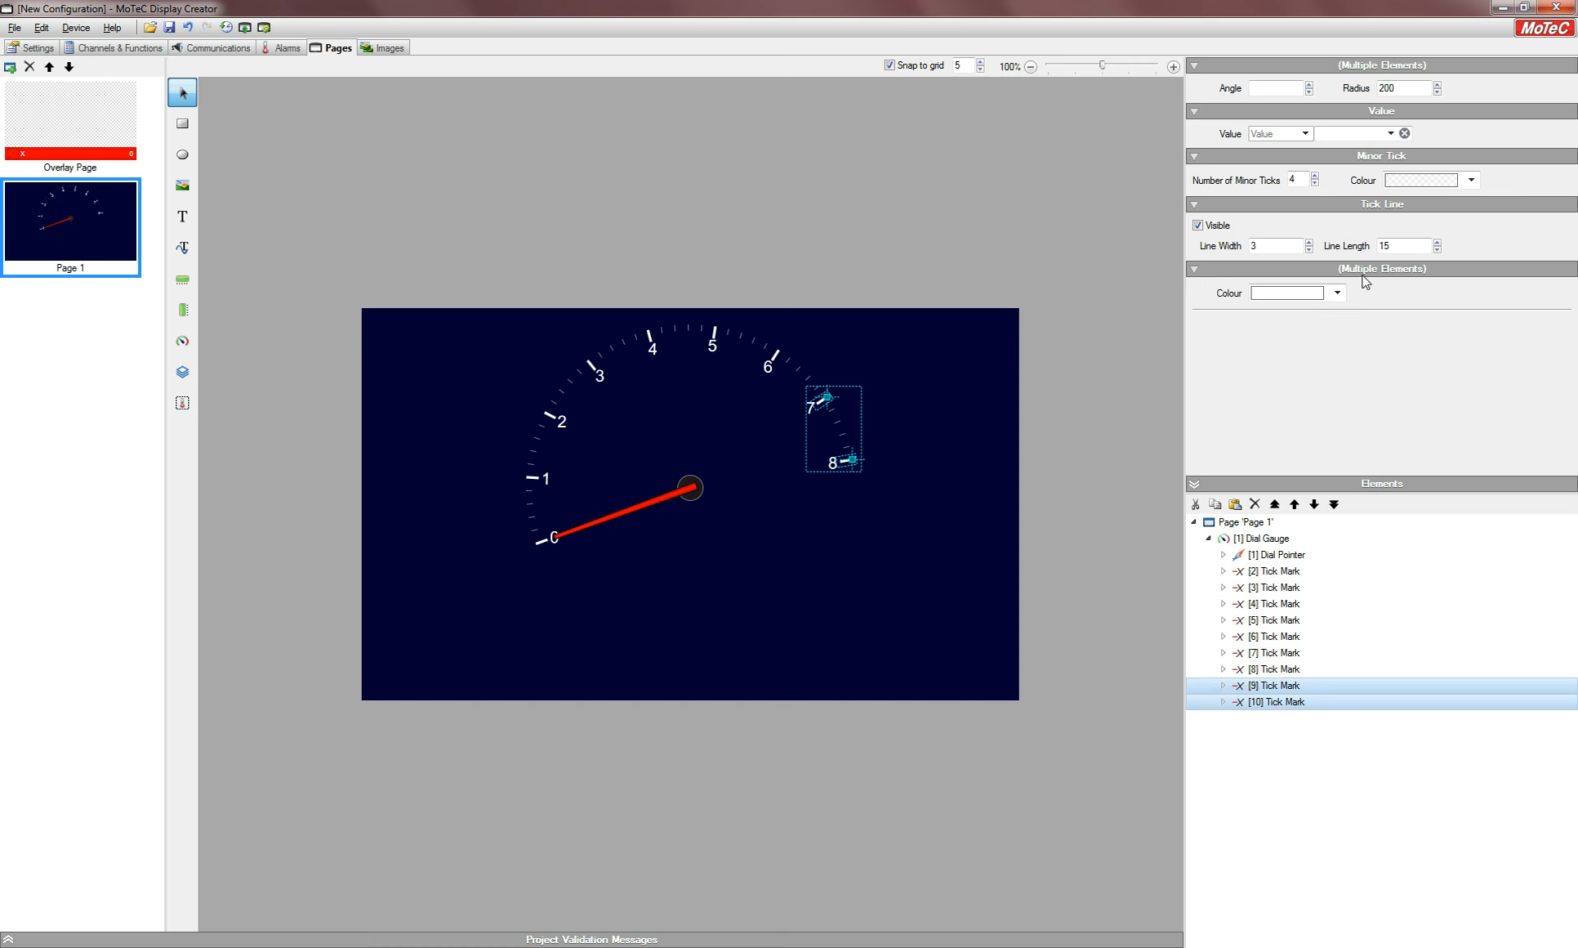
click(1338, 294)
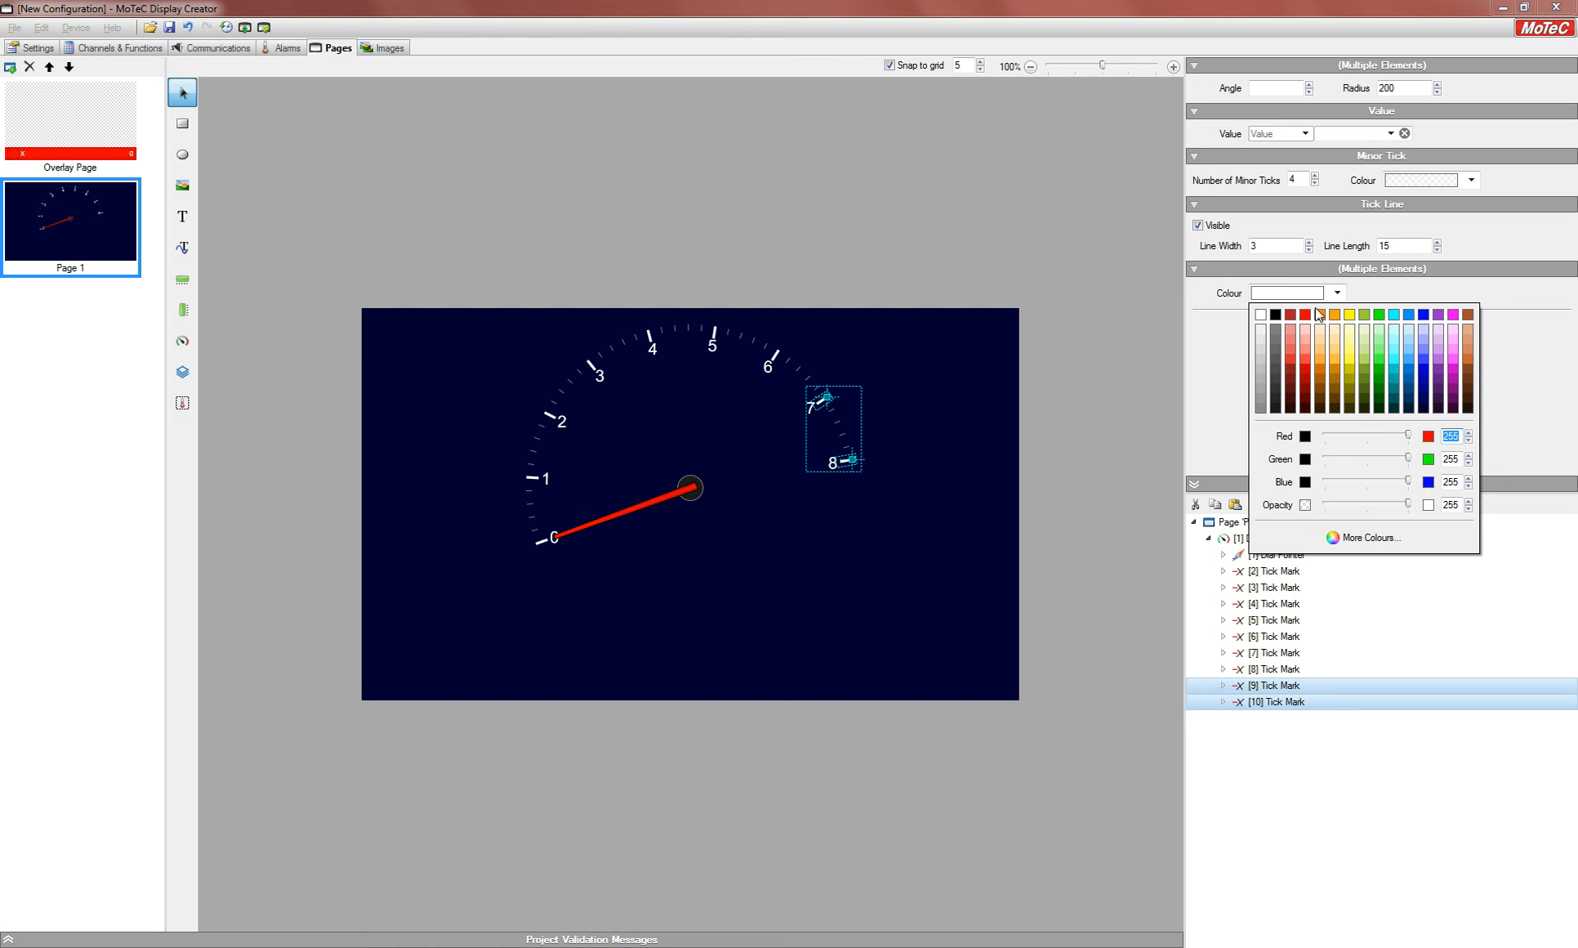
click(1306, 316)
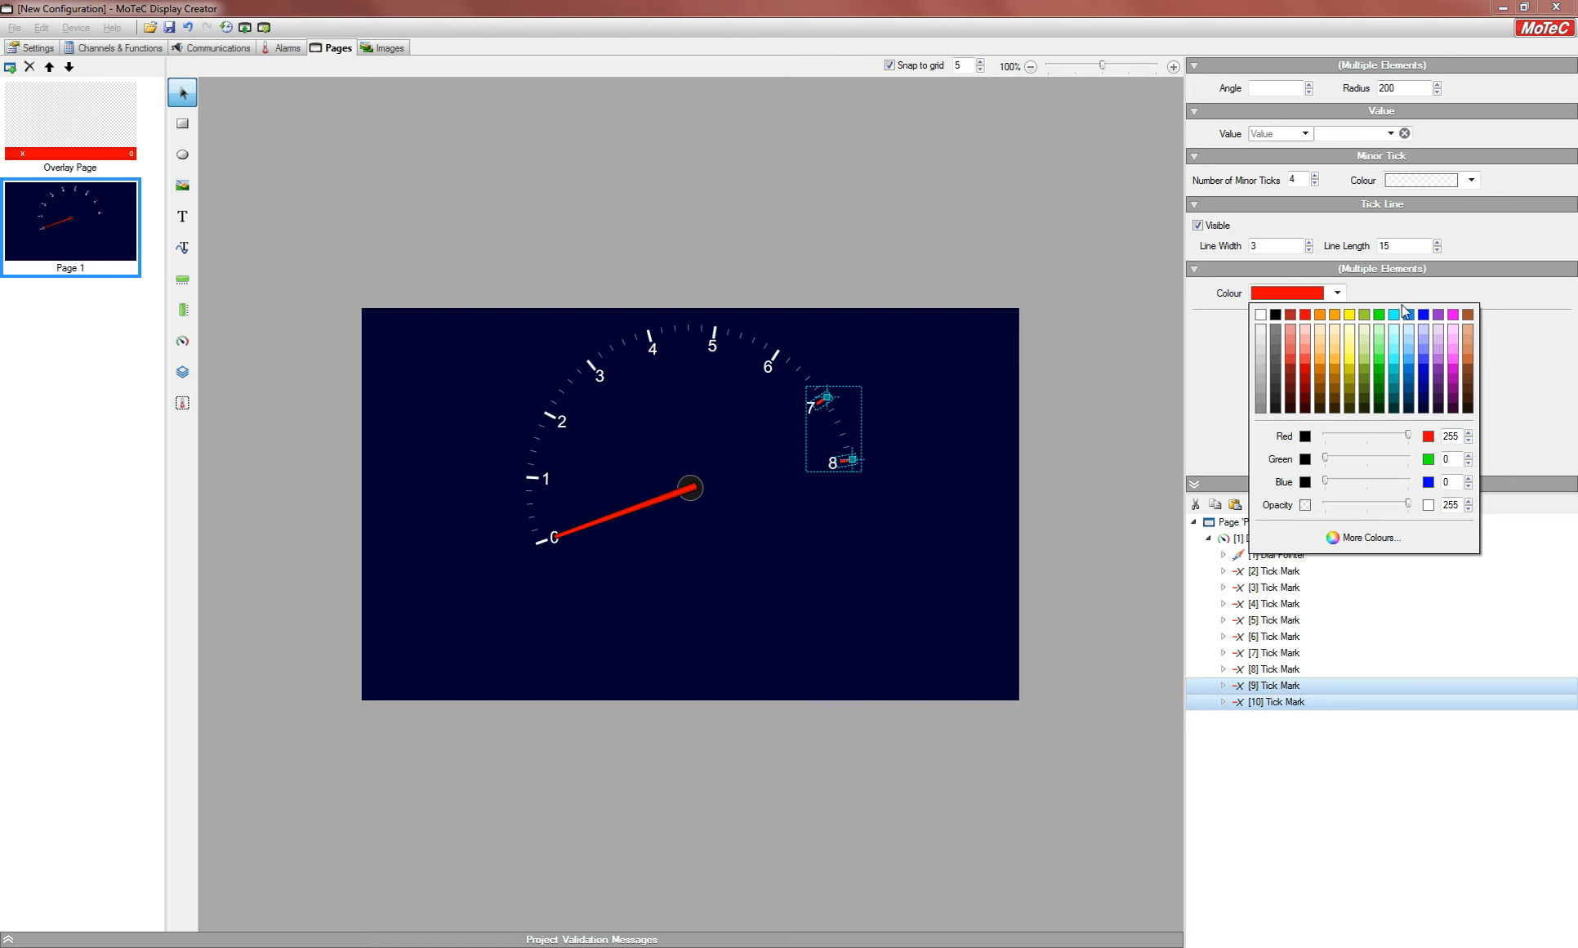
click(1056, 305)
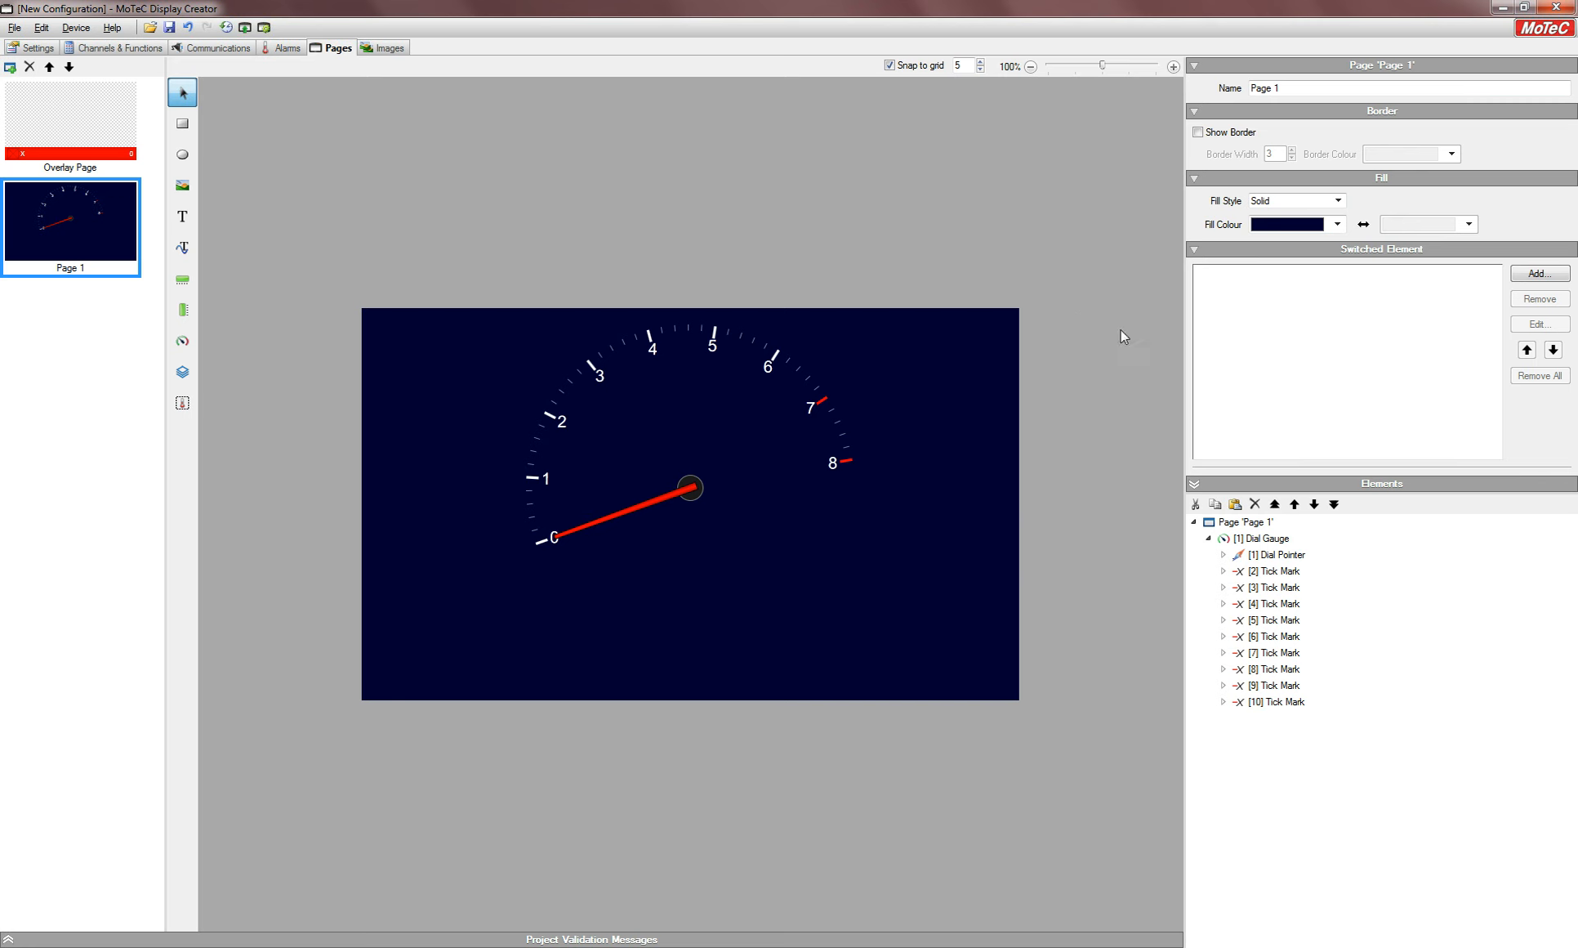
Step: Change the minor tick colour of the tick mark at 7 to red
click(823, 406)
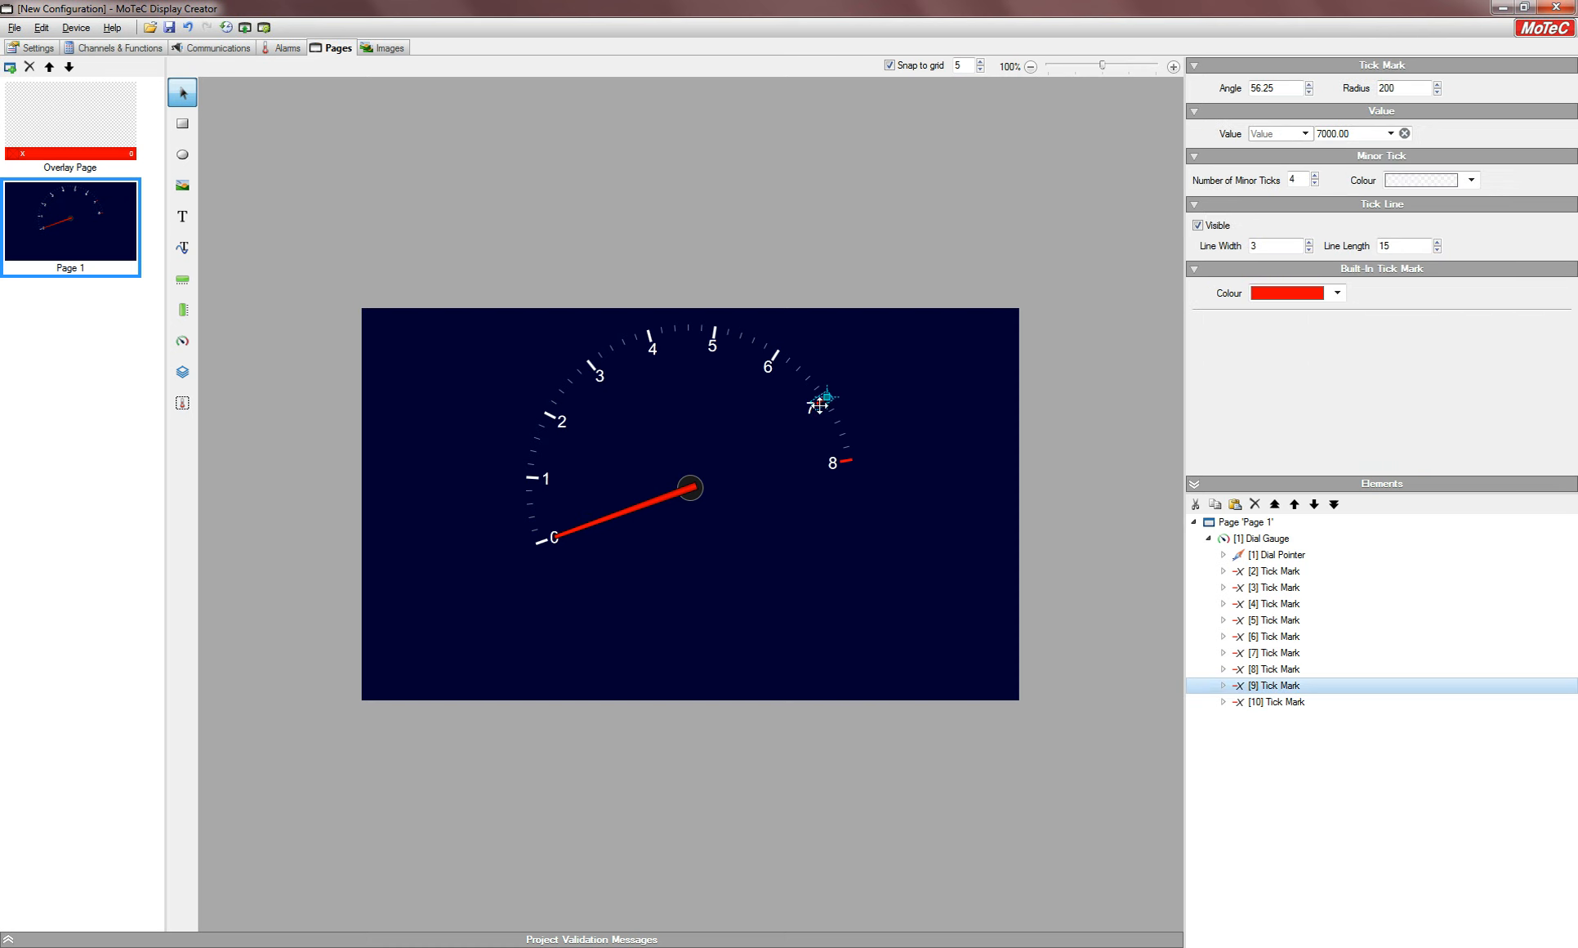
click(1471, 181)
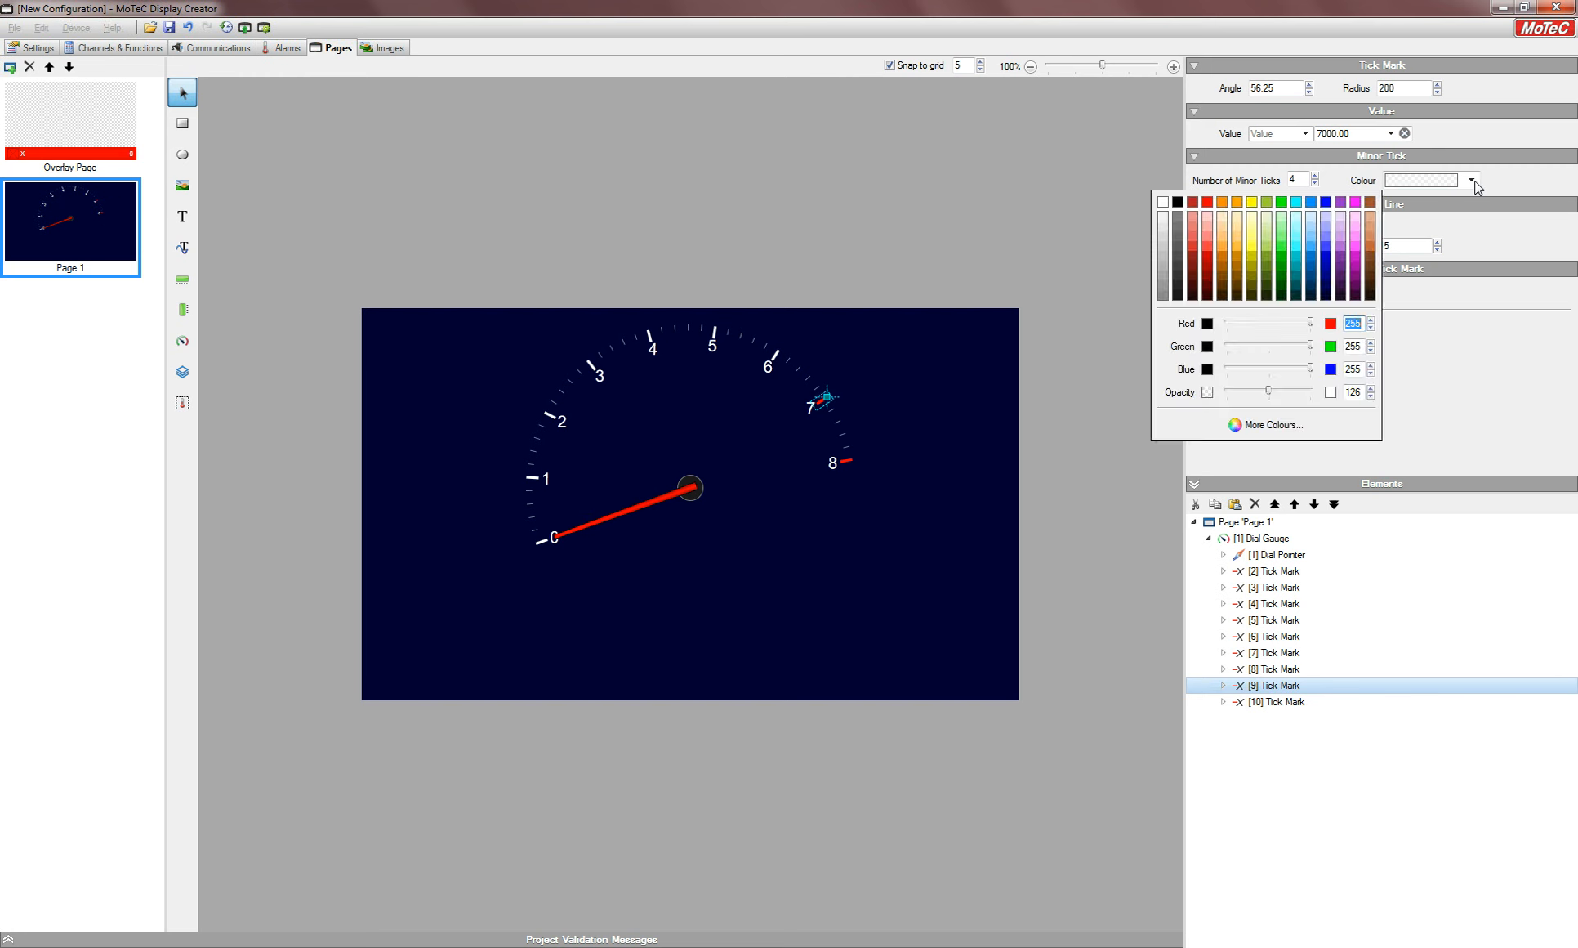
click(1207, 202)
click(939, 186)
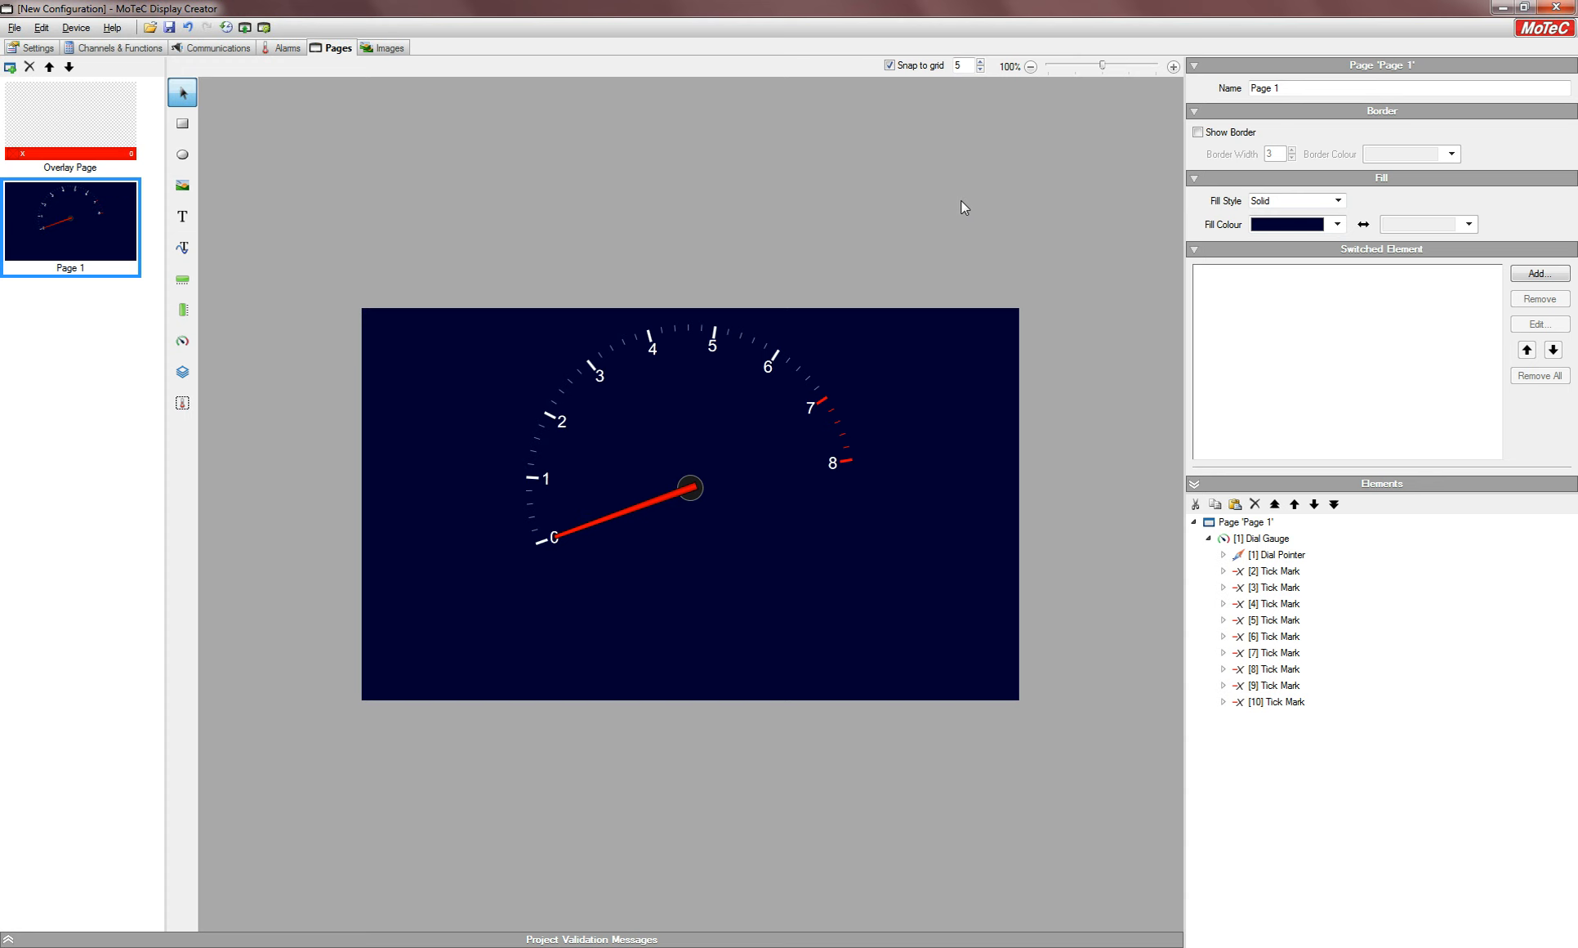
Step: Select the text labels of all tick marks from 0 to 8 on the dial gauge together
click(554, 539)
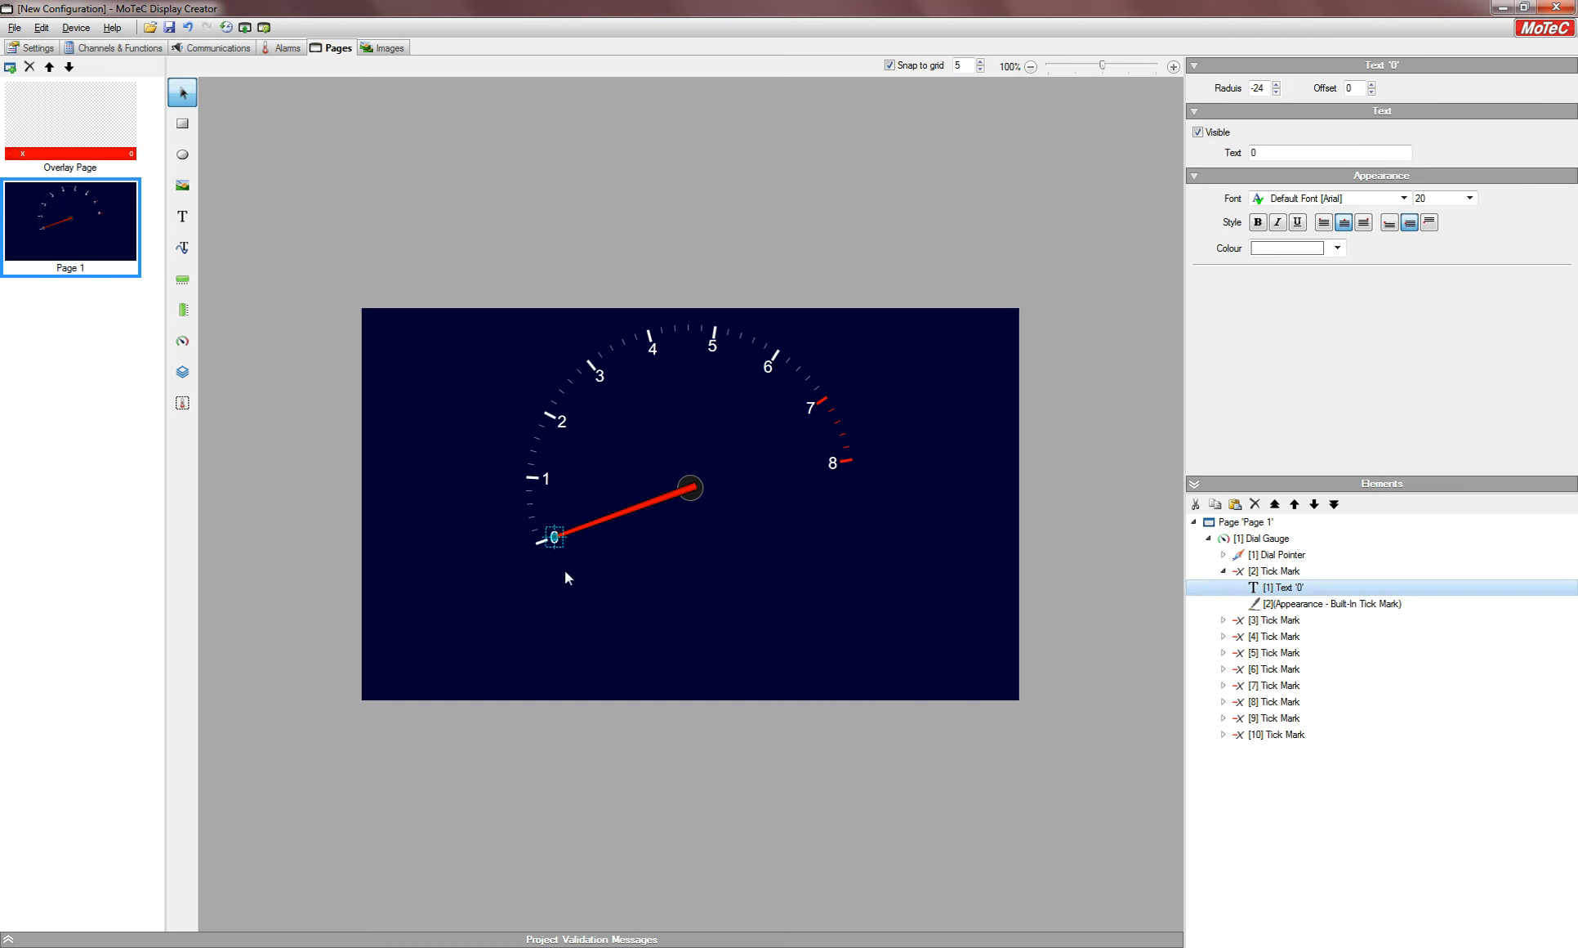
click(592, 524)
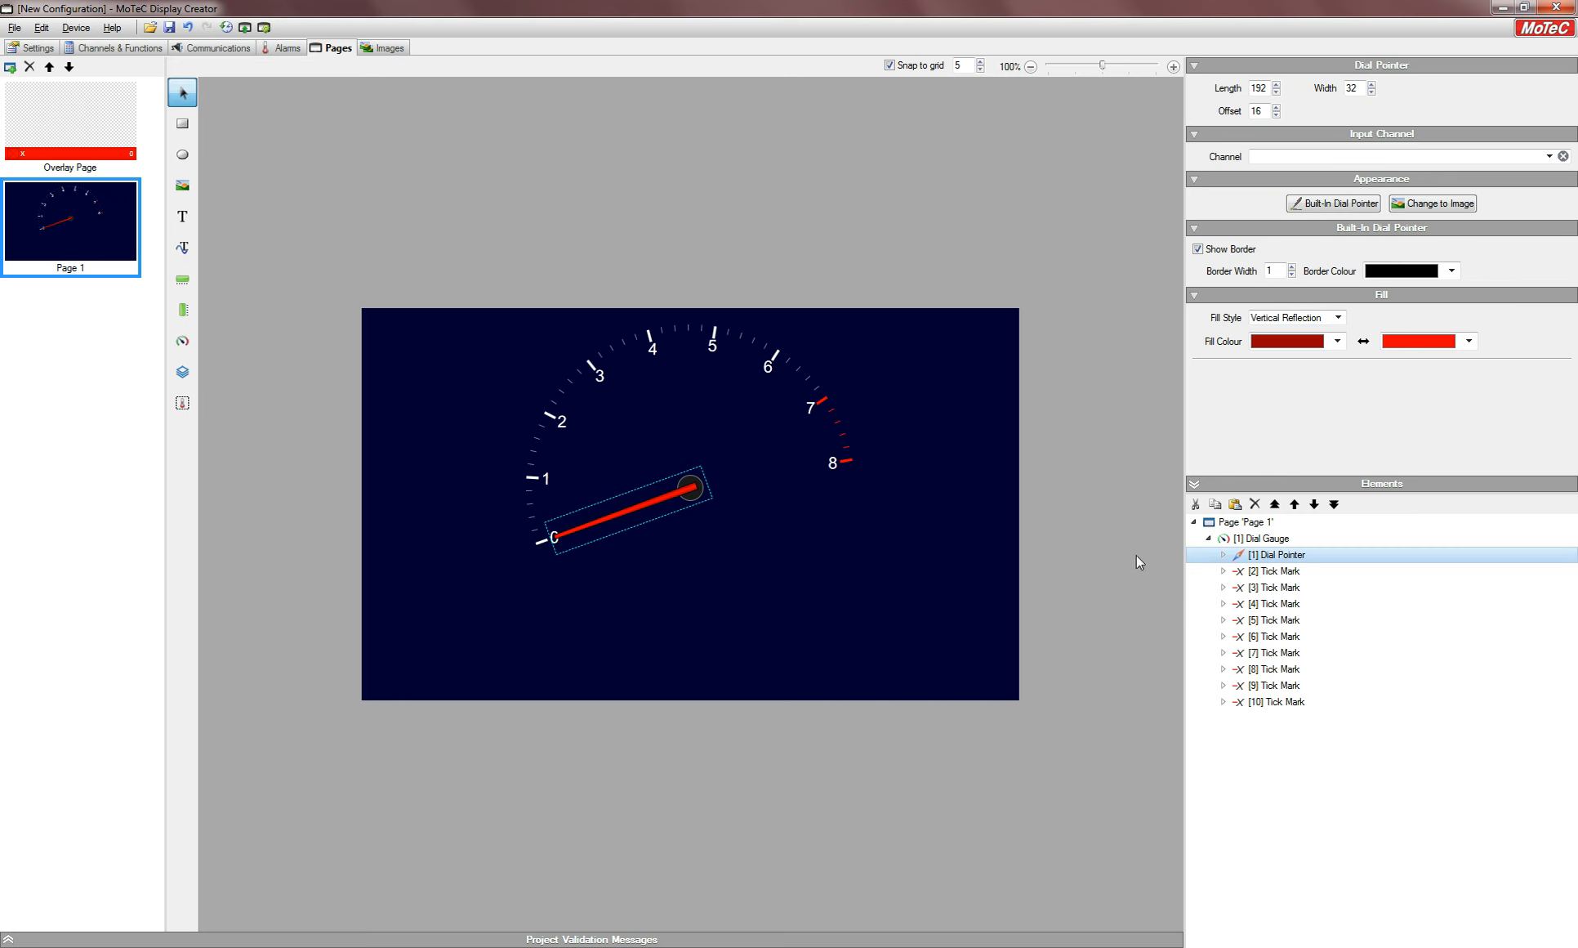
click(1223, 571)
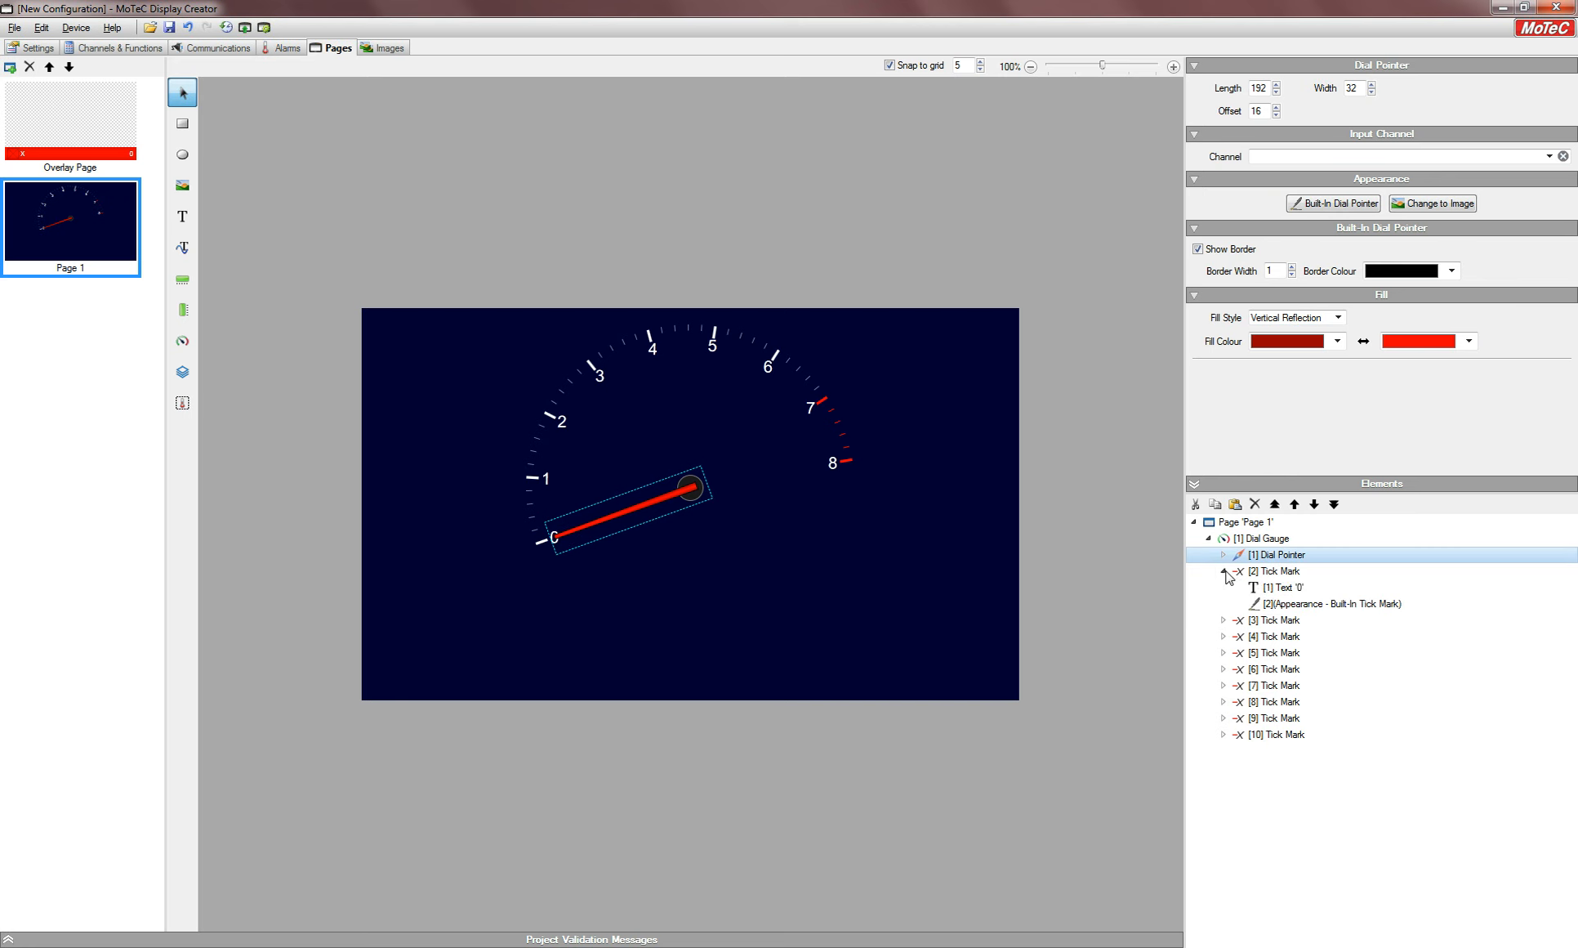
click(1286, 588)
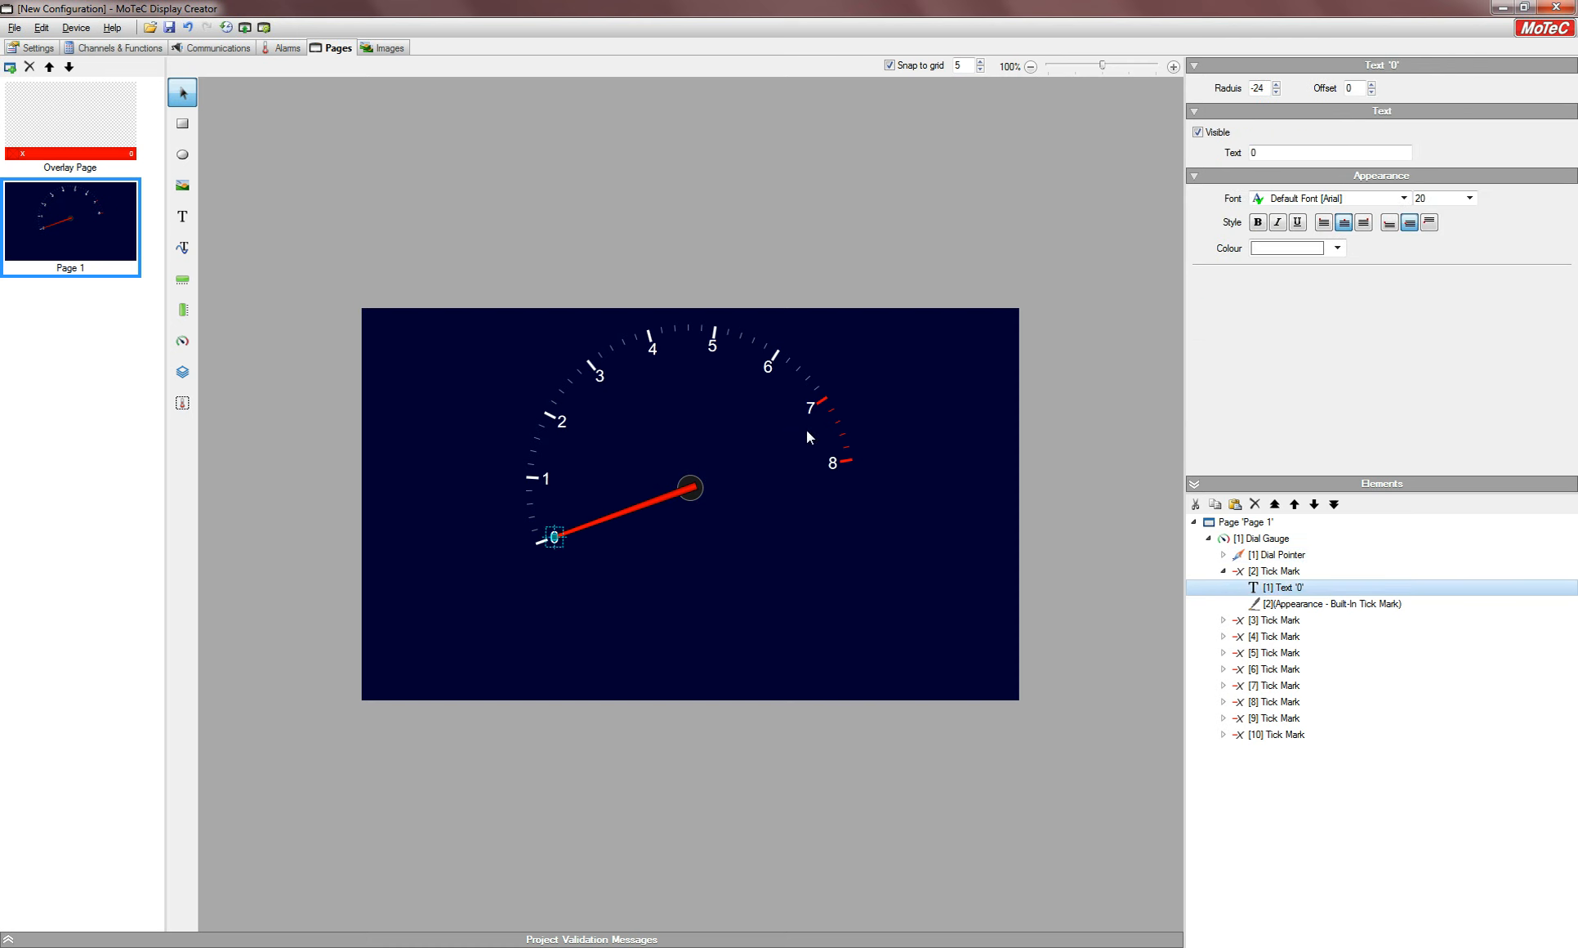
ctrl+click(546, 476)
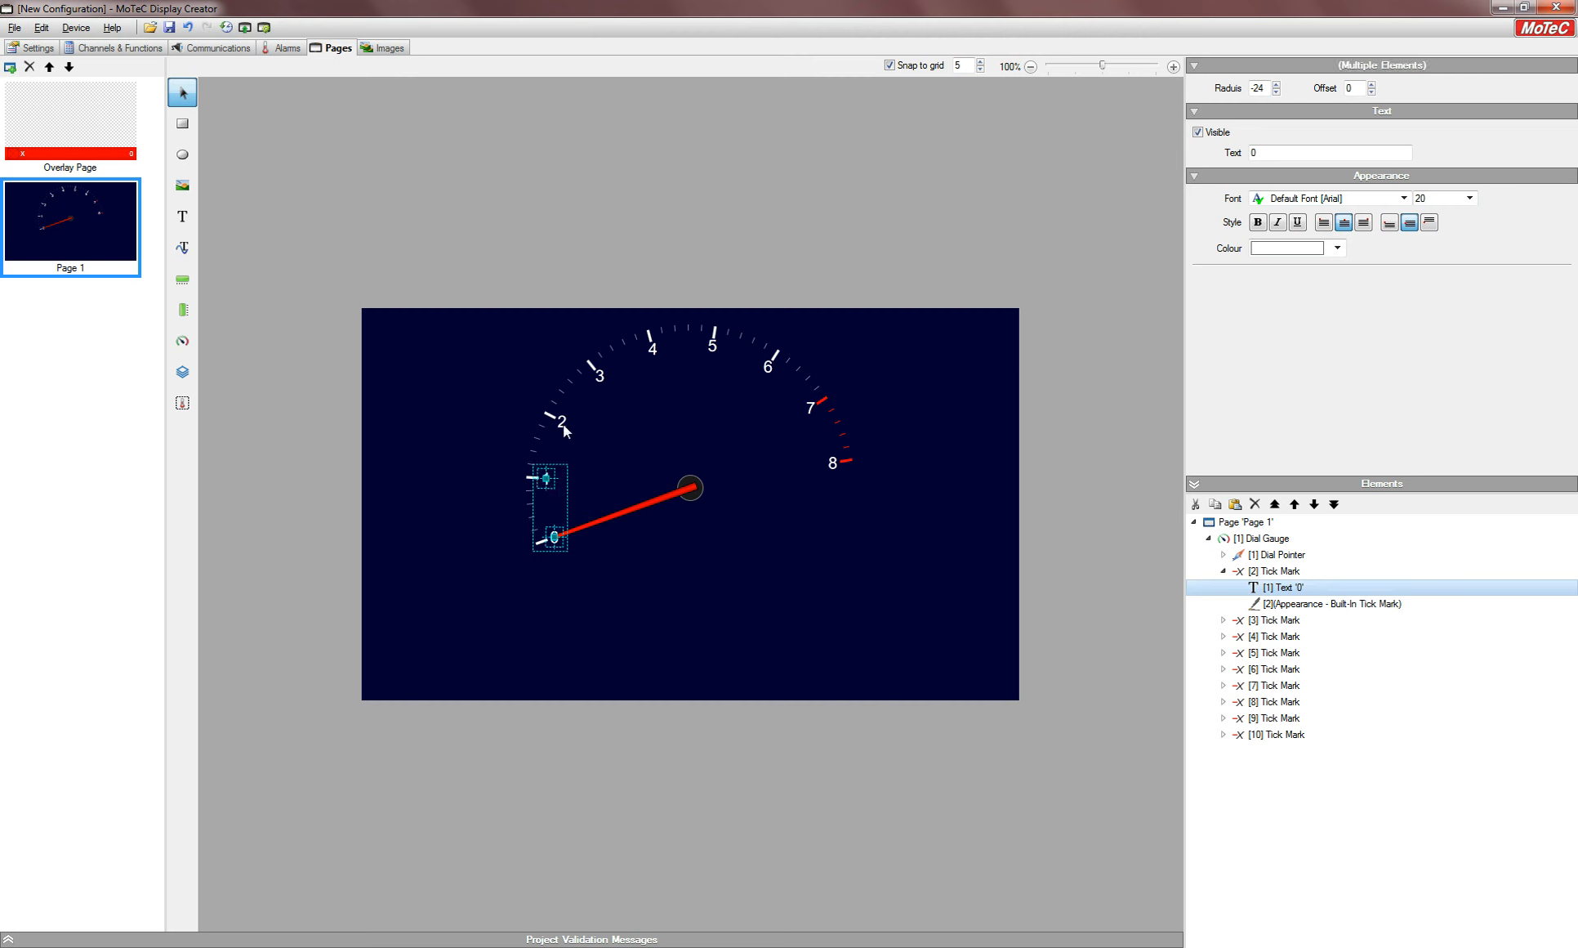
ctrl+click(562, 421)
ctrl+click(600, 377)
ctrl+click(654, 348)
ctrl+click(713, 347)
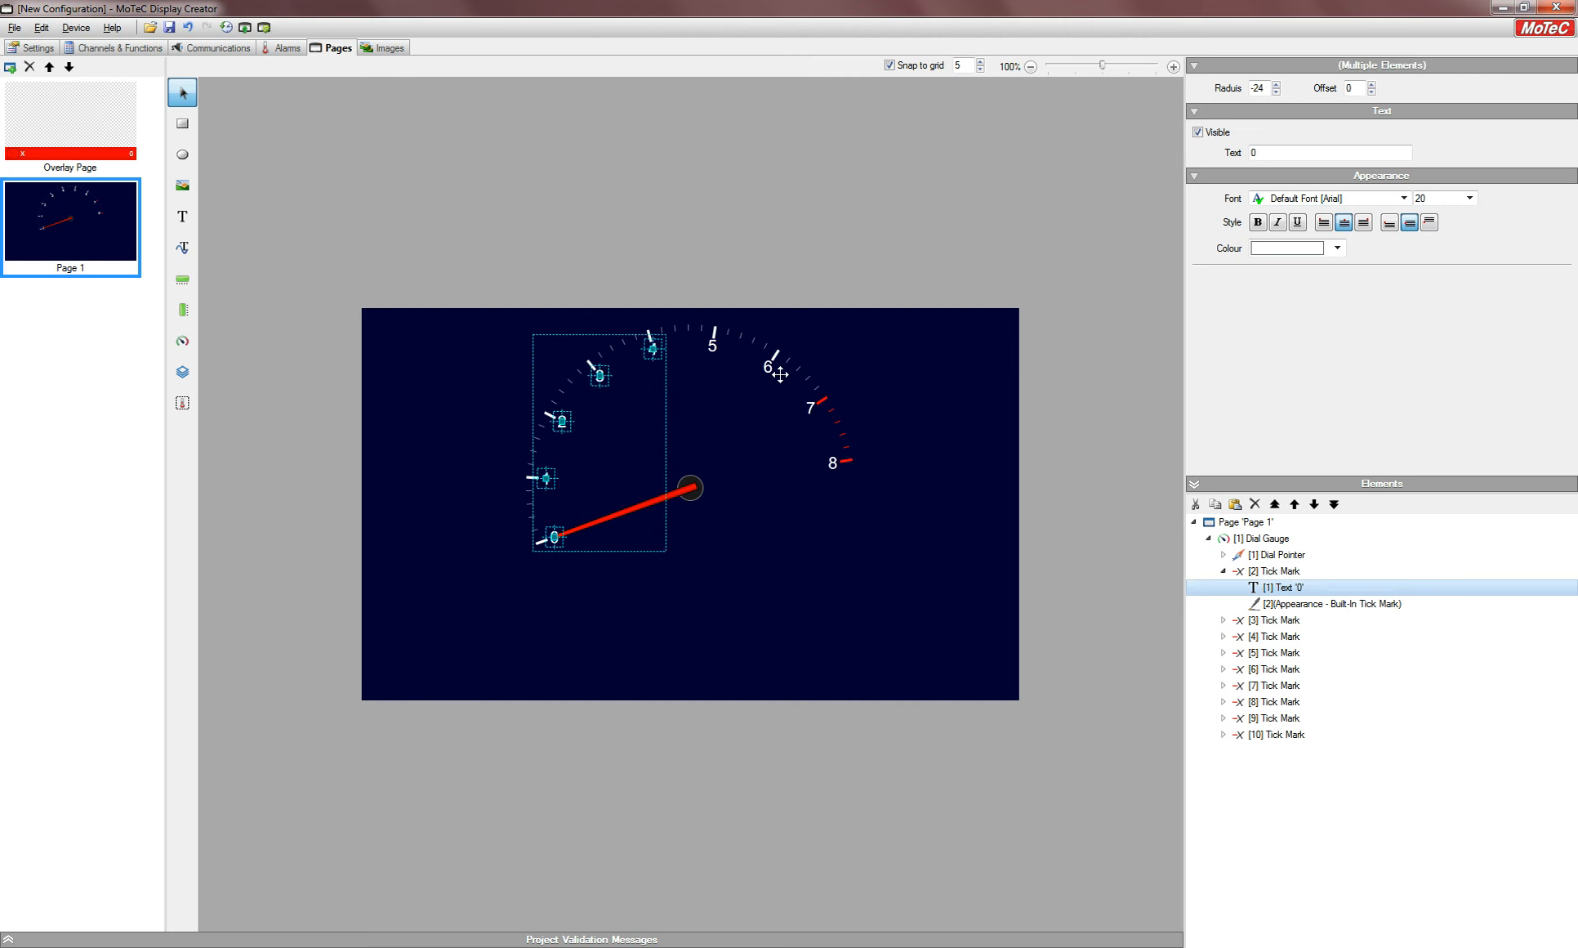
ctrl+click(771, 368)
ctrl+click(809, 409)
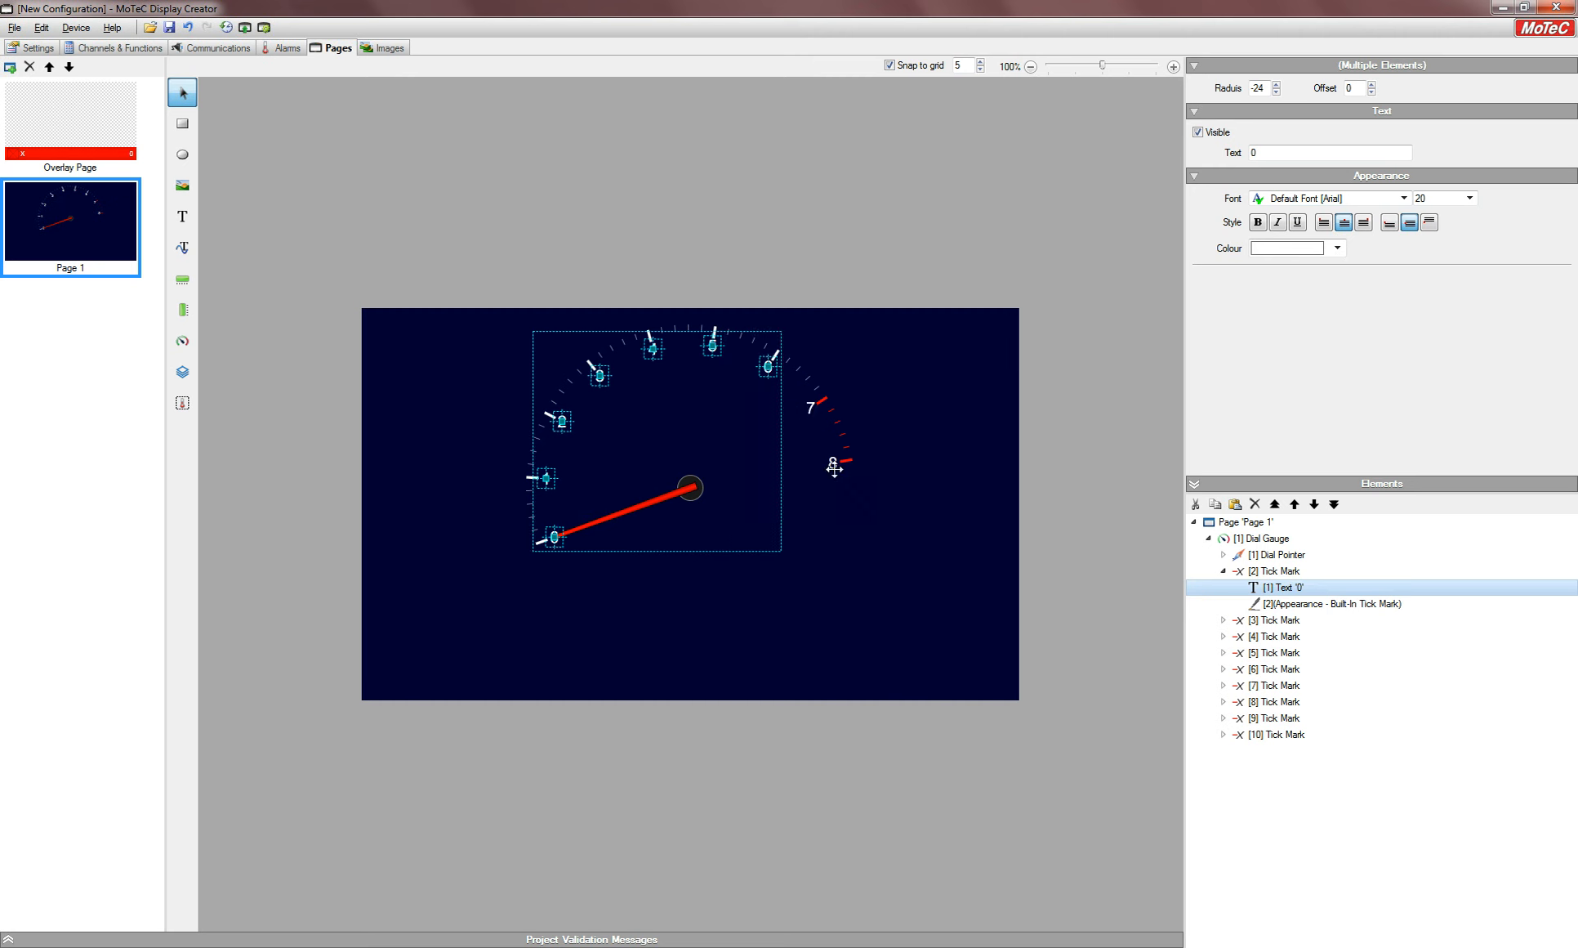
ctrl+click(832, 462)
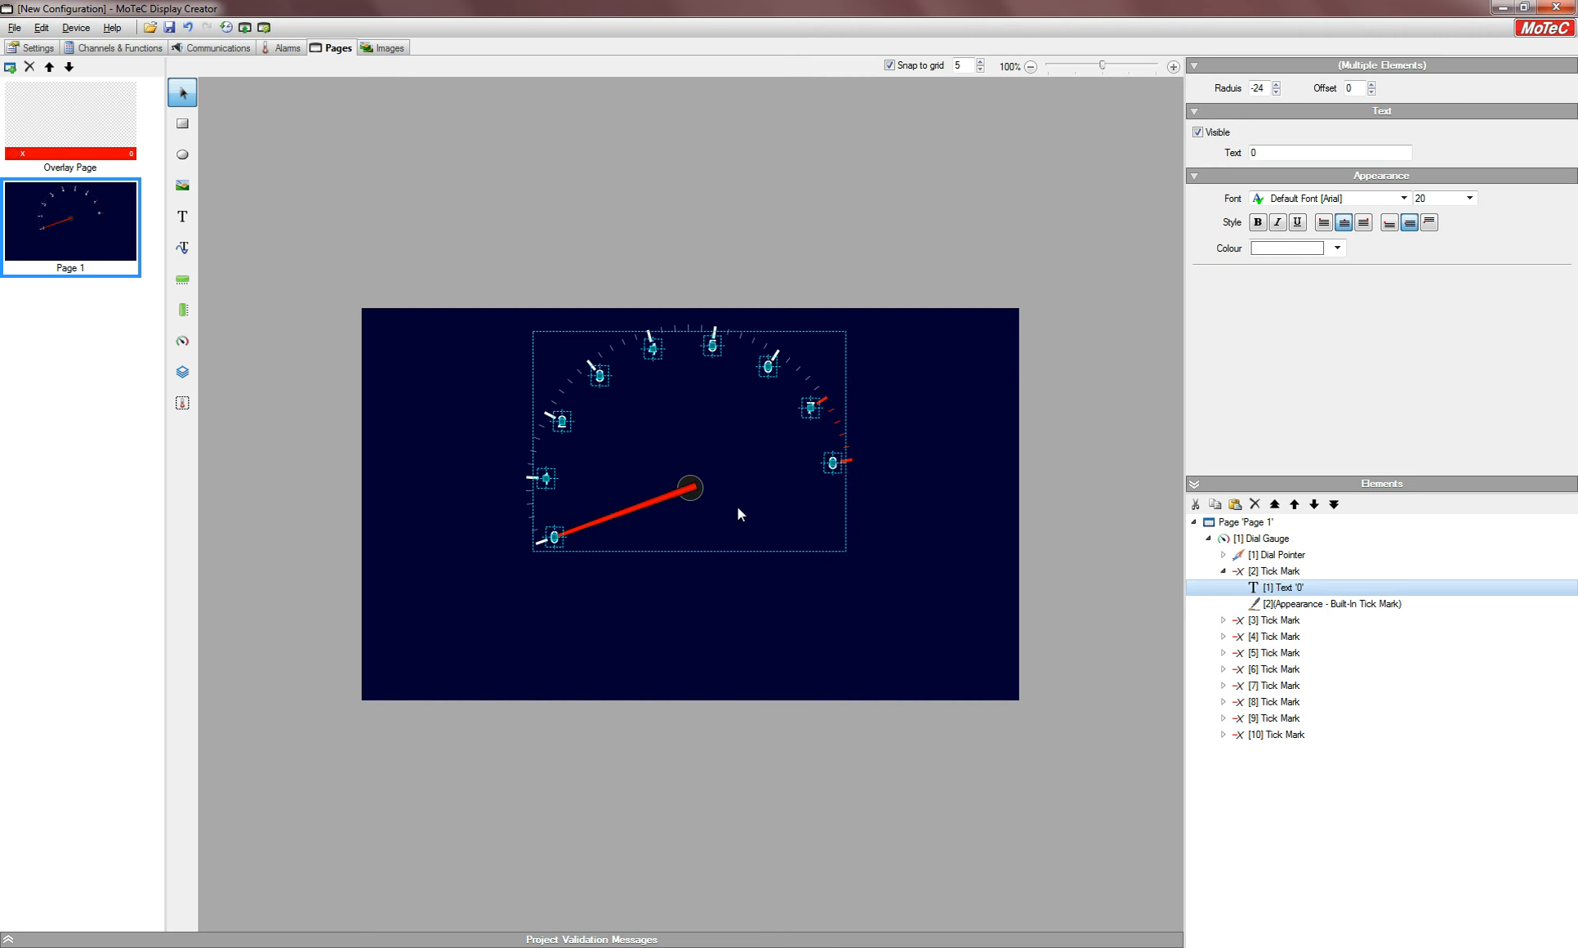